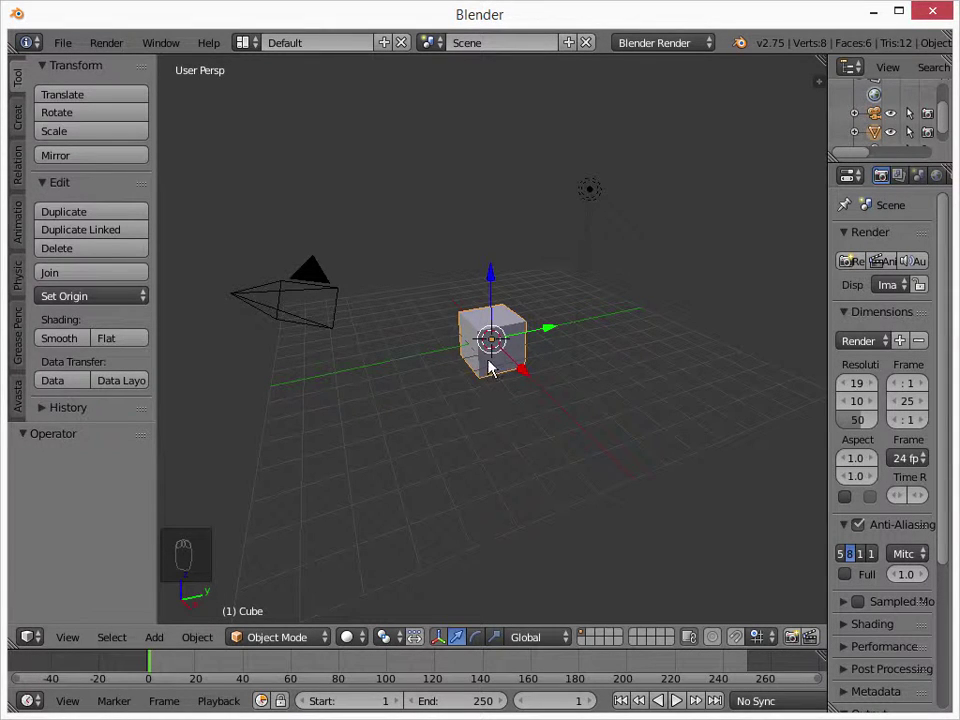
# Step: Delete the default cube, camera and lamp, confirming each removal
pyautogui.press('Delete')
pyautogui.click(488, 362)
pyautogui.rightClick(330, 295)
pyautogui.press('Delete')
pyautogui.click(335, 295)
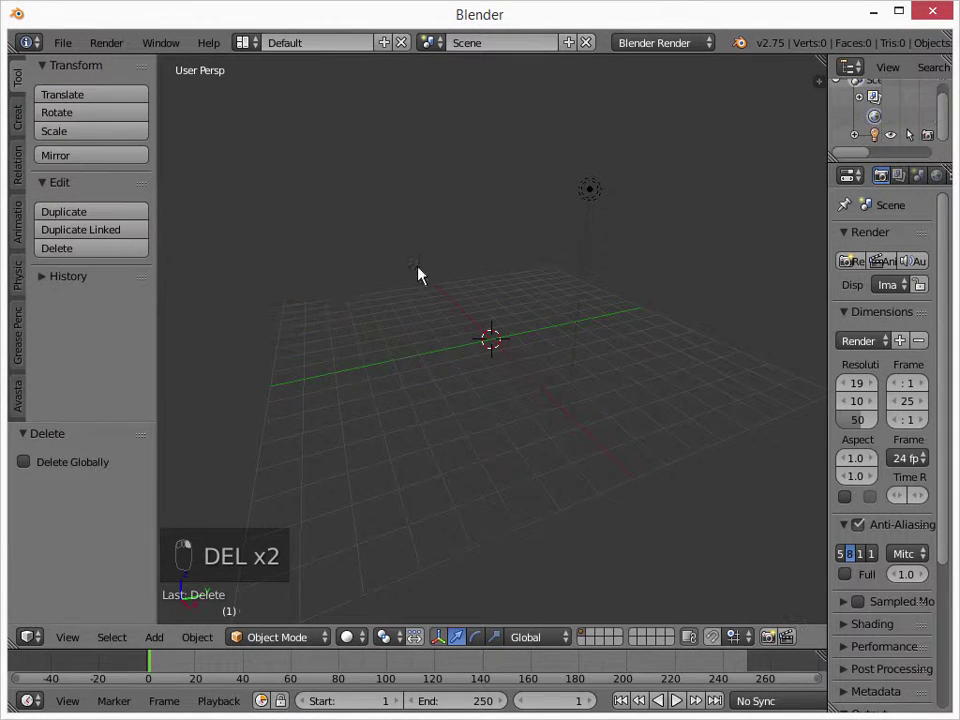
pyautogui.rightClick(590, 190)
pyautogui.press('Delete')
pyautogui.click(596, 195)
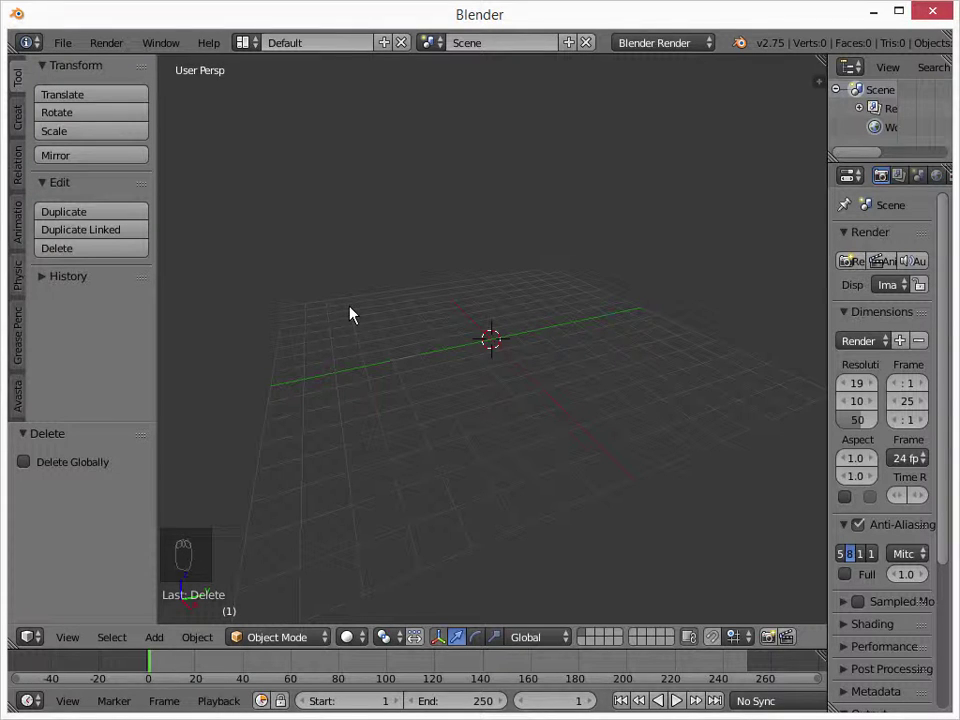
# Step: Add a mesh circle and reduce it to 8 vertices
pyautogui.hotkey('shift', 'a')
pyautogui.moveTo(354, 315)
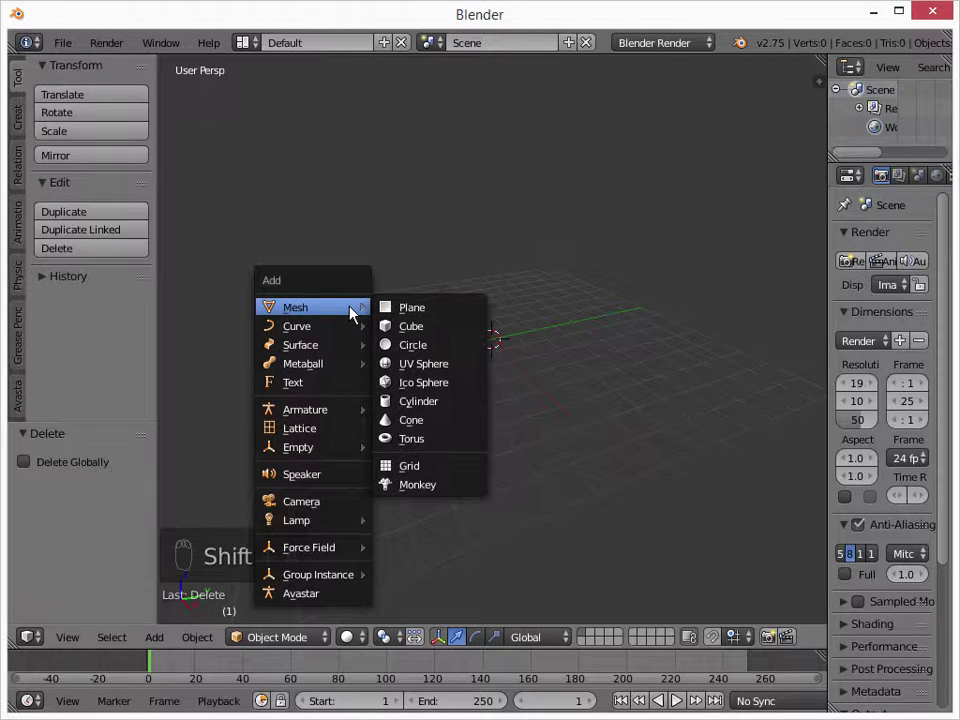
pyautogui.click(414, 347)
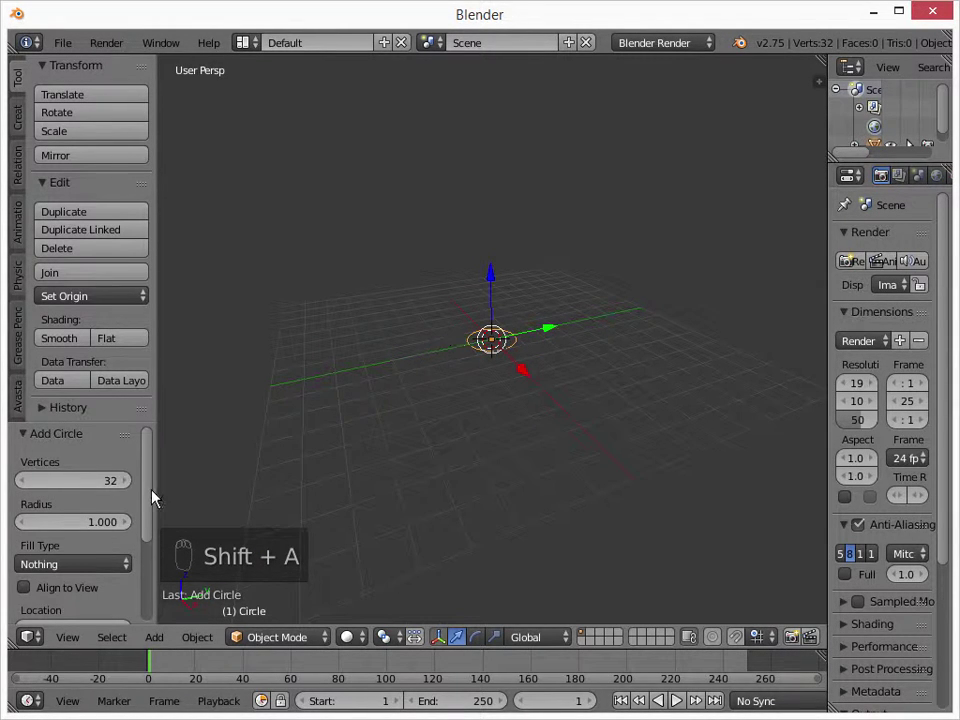
pyautogui.moveTo(92, 481); pyautogui.dragTo(63, 488)
# Step: In front ortho view, rotate the circle 90° about X and enter Edit Mode
pyautogui.press('KP_7')
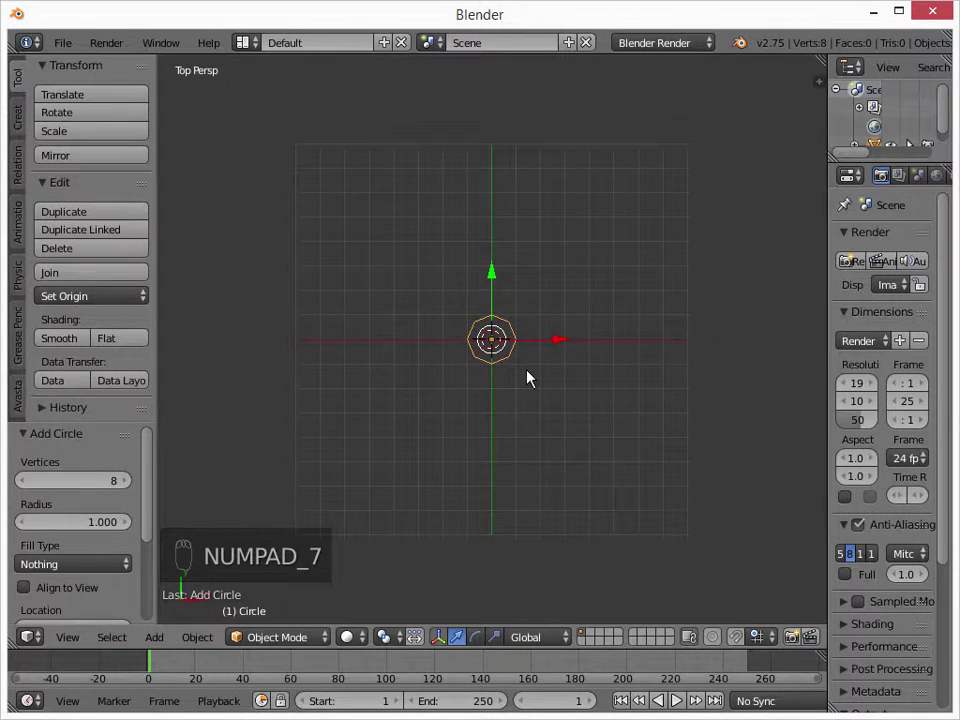
pyautogui.press('KP_1')
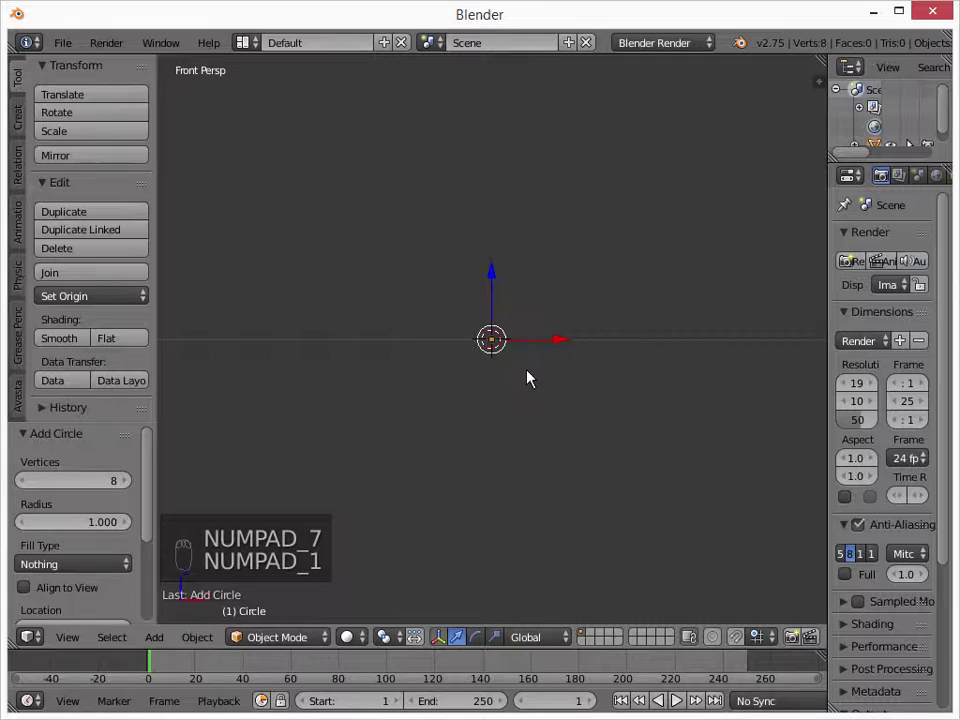
pyautogui.press('KP_5')
pyautogui.write('r')
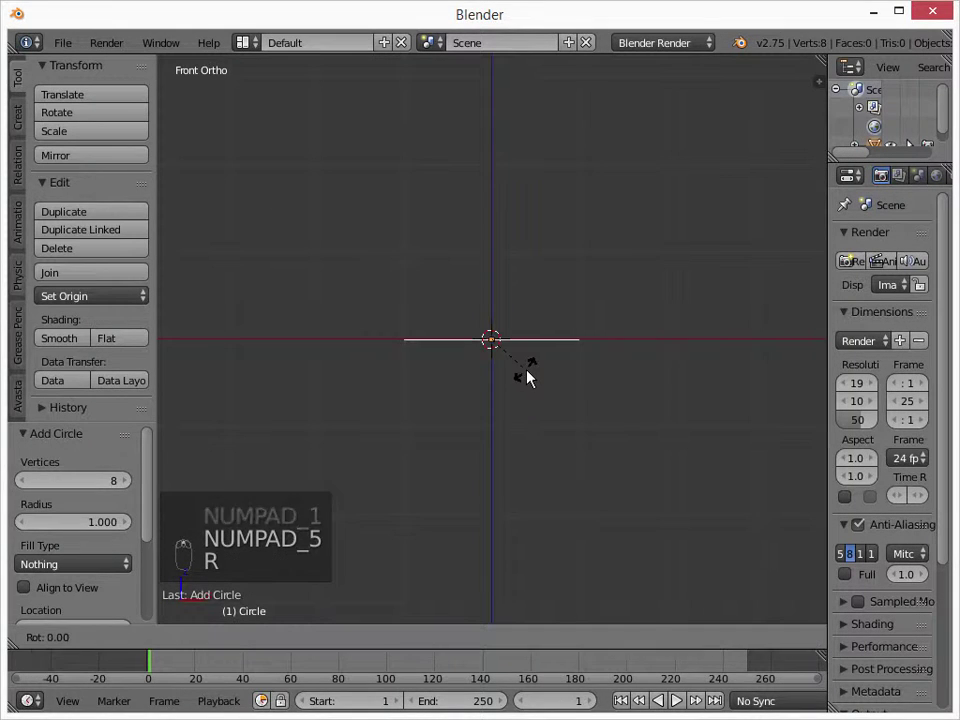
pyautogui.write('x90')
pyautogui.press('Return')
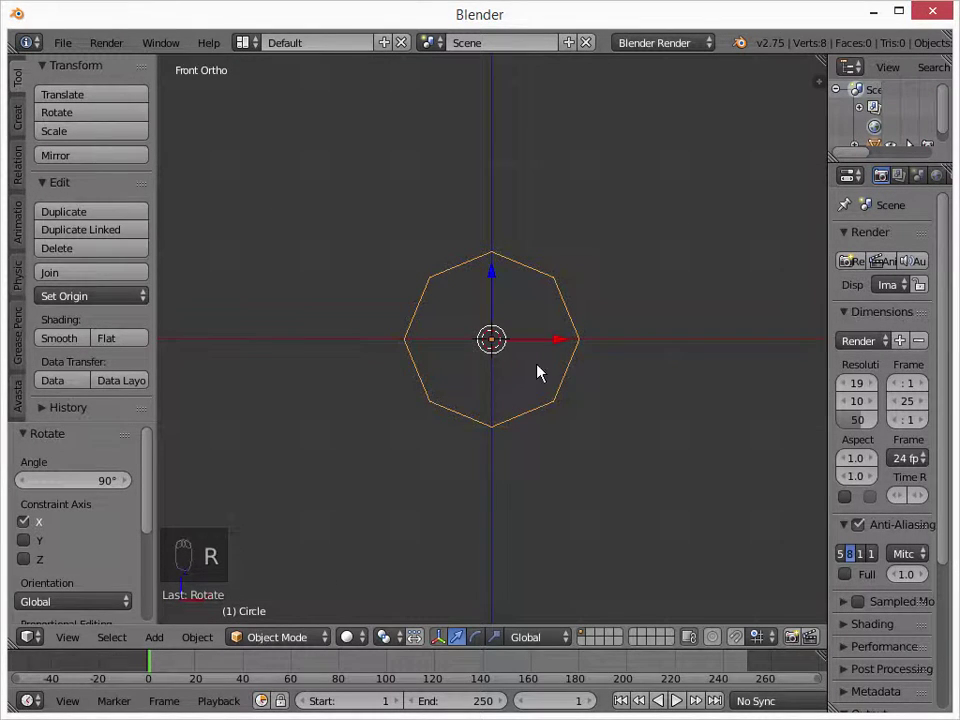
pyautogui.press('Tab')
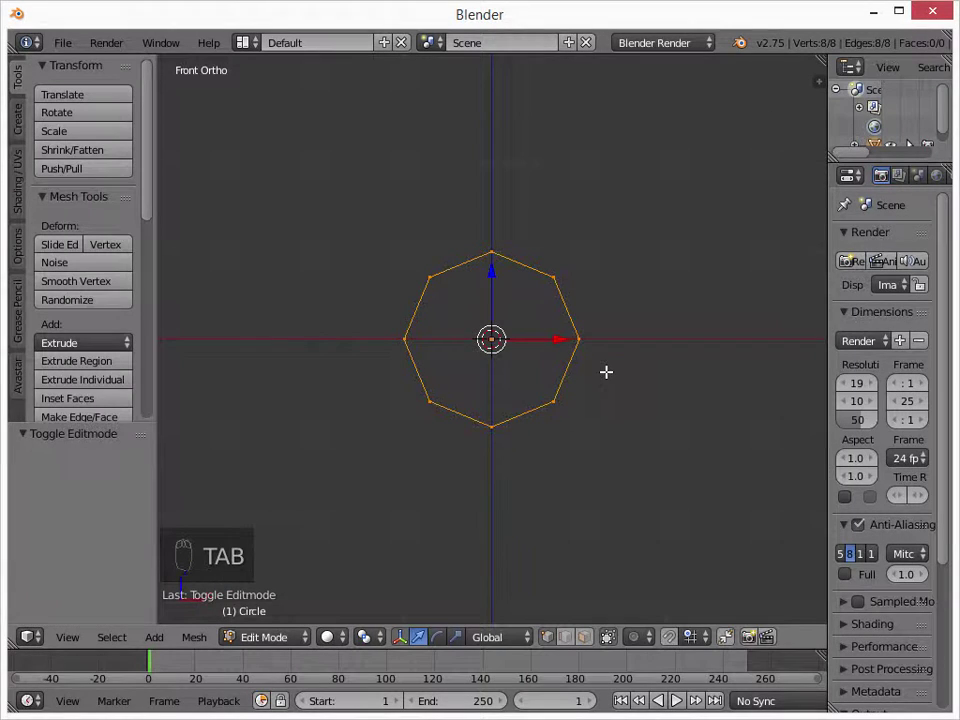
# Step: Duplicate the octagon and place the copy to its right, touching it
pyautogui.hotkey('shift', 'd')
pyautogui.rightClick(581, 347)
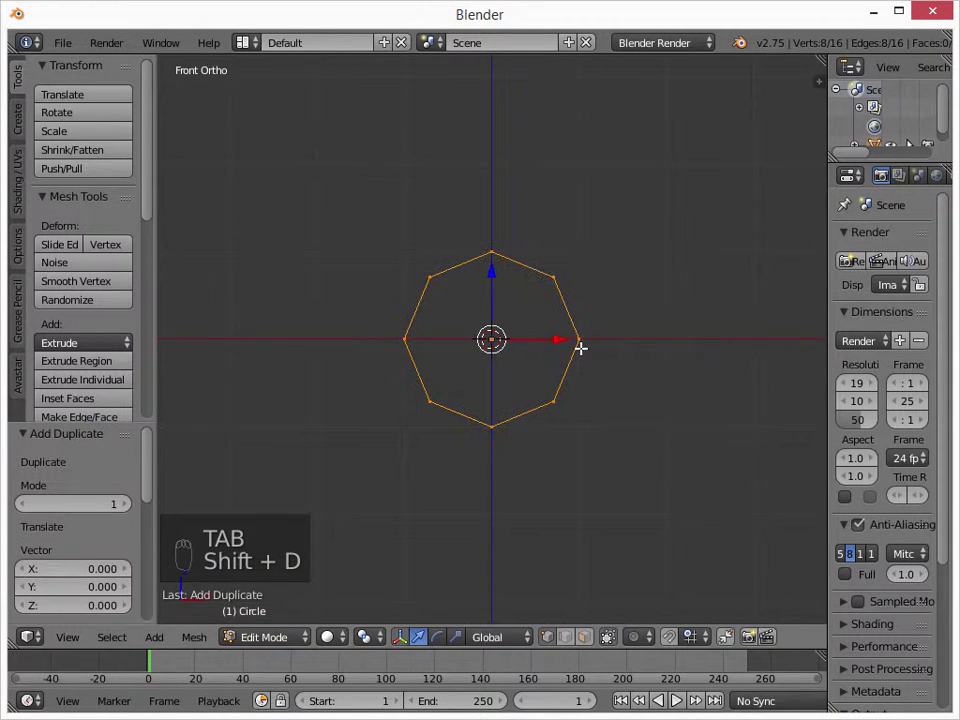
pyautogui.click(723, 350)
pyautogui.scroll(5, 723, 350)
pyautogui.keyDown('shift'); pyautogui.moveTo(709, 360); pyautogui.dragTo(483, 327, button='middle'); pyautogui.keyUp('shift')
pyautogui.scroll(-3, 489, 327)
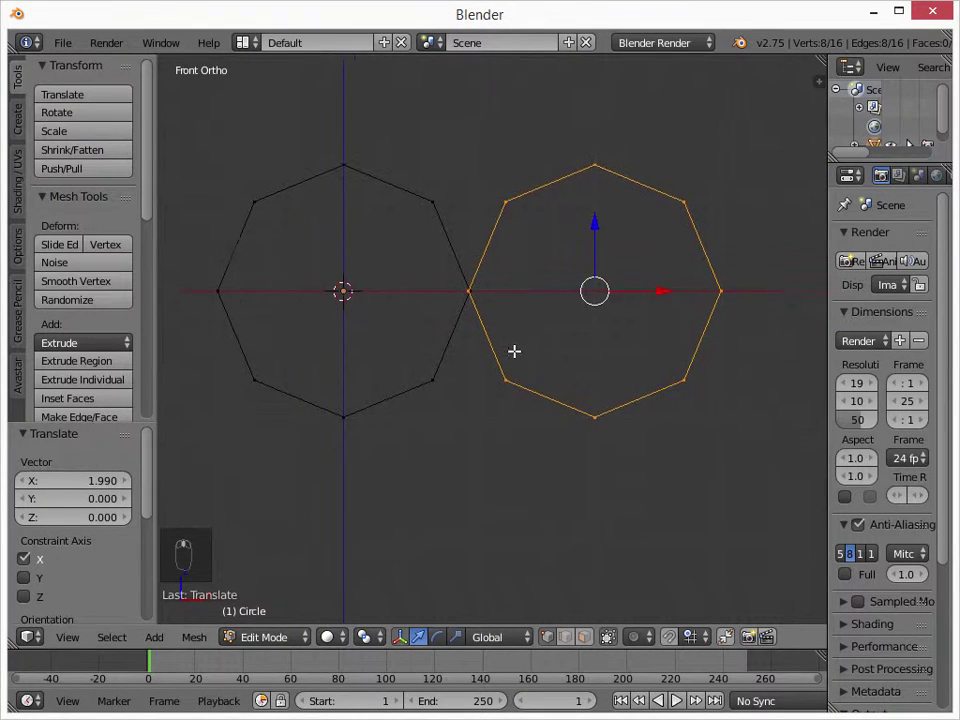
pyautogui.press('g')
pyautogui.click(661, 287)
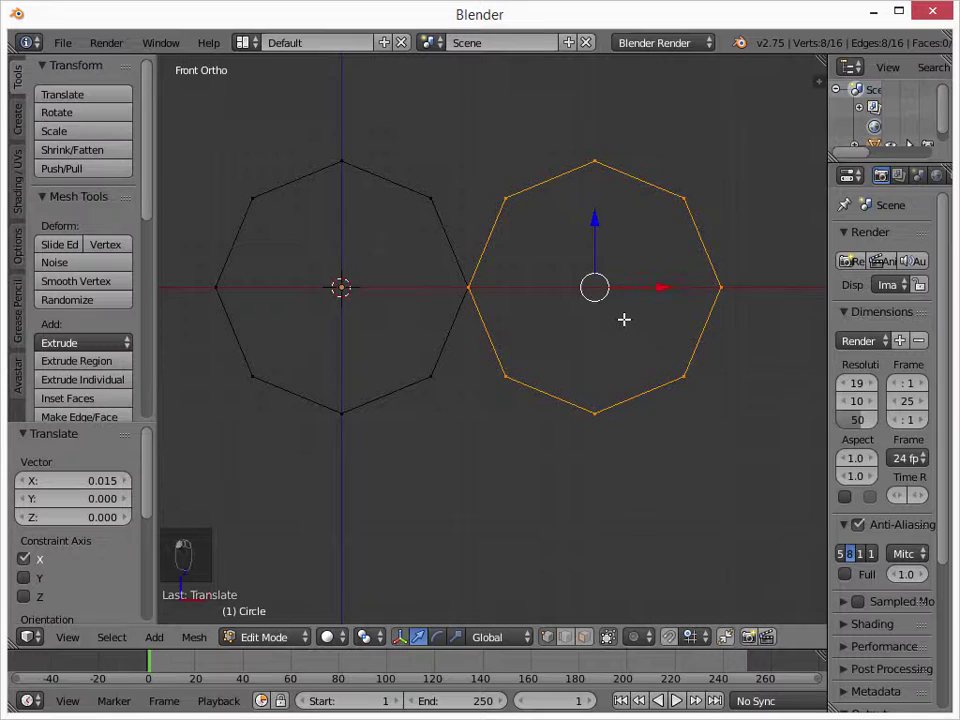
# Step: Duplicate both octagons and move the pair straight down along Z, then select all four
pyautogui.press('a')
pyautogui.press('a')
pyautogui.press('a')
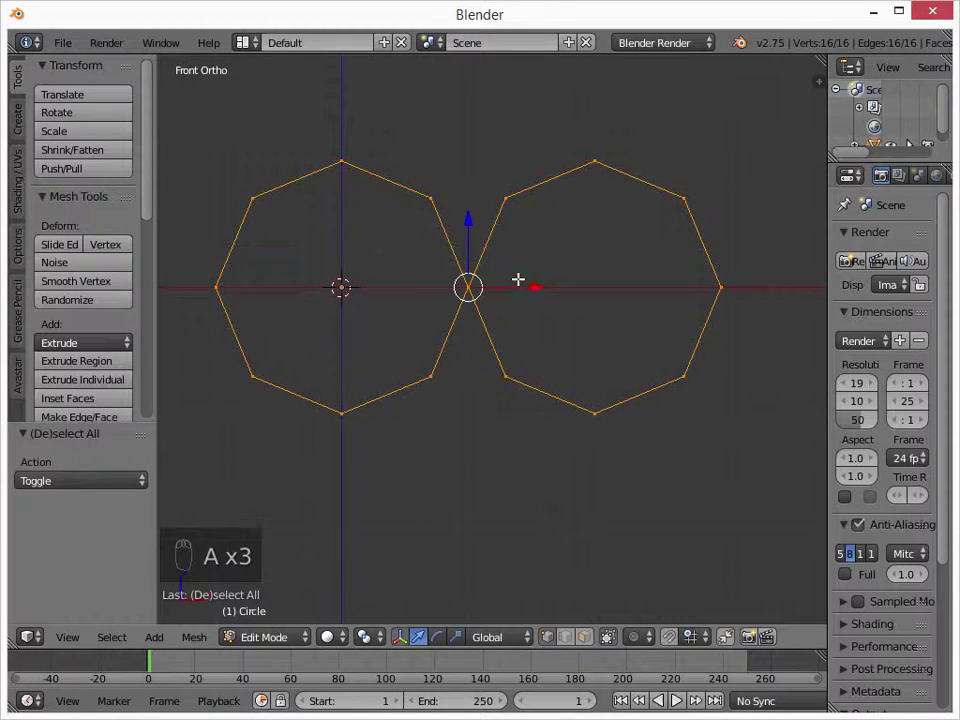
pyautogui.hotkey('shift', 'd')
pyautogui.rightClick(489, 217)
pyautogui.press('g')
pyautogui.press('z')
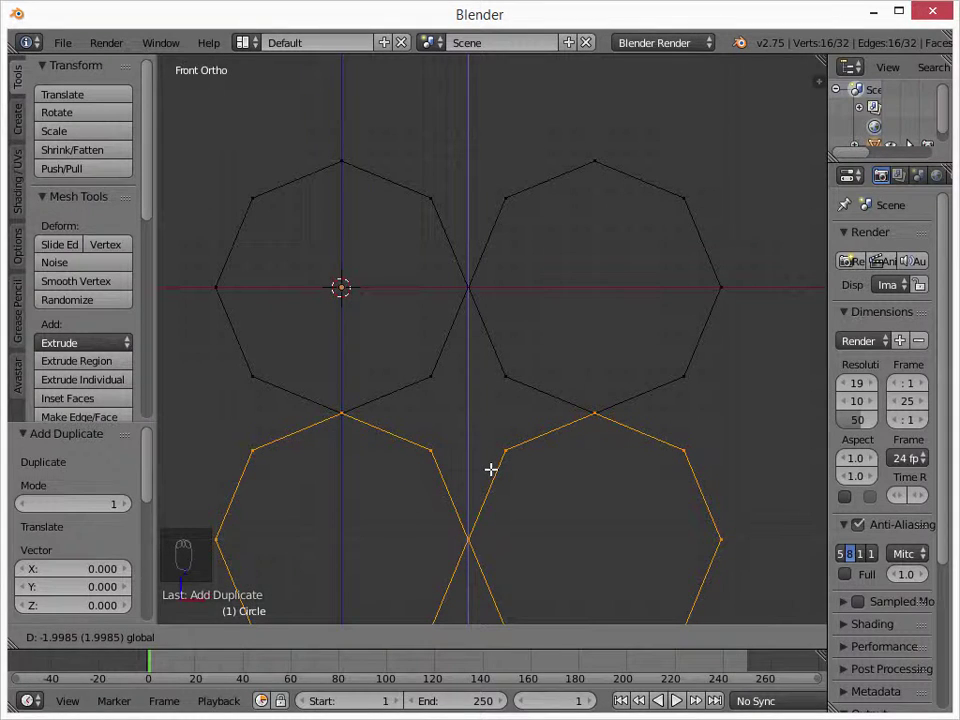
pyautogui.click(490, 470)
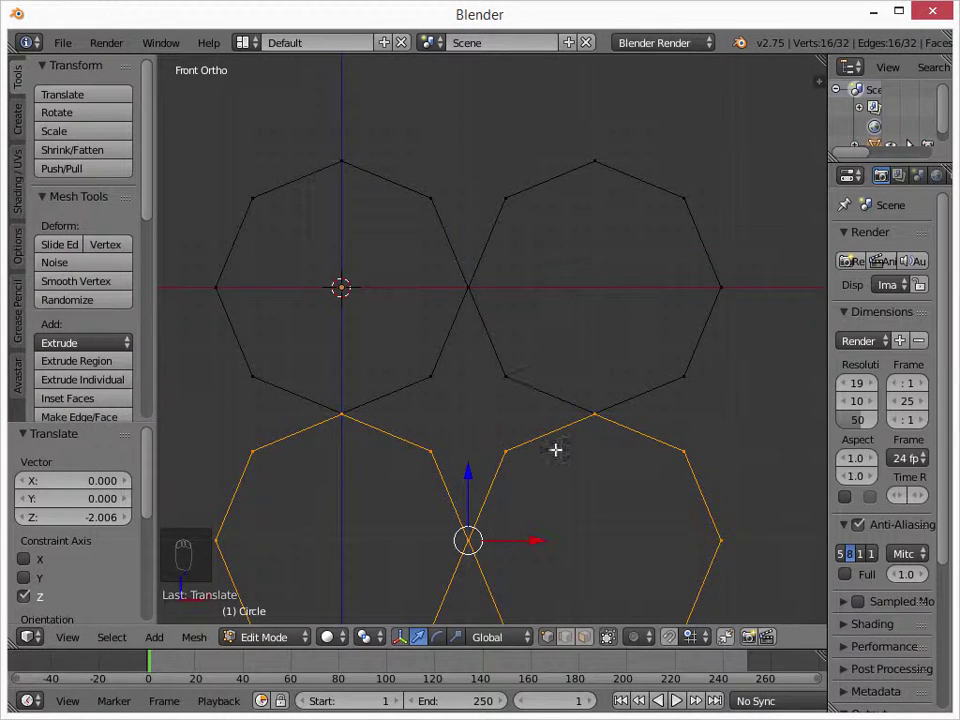
pyautogui.scroll(-2, 556, 450)
pyautogui.keyDown('shift'); pyautogui.moveTo(546, 392); pyautogui.dragTo(580, 372, button='middle'); pyautogui.keyUp('shift')
pyautogui.press('a')
pyautogui.press('a')
pyautogui.press('a')
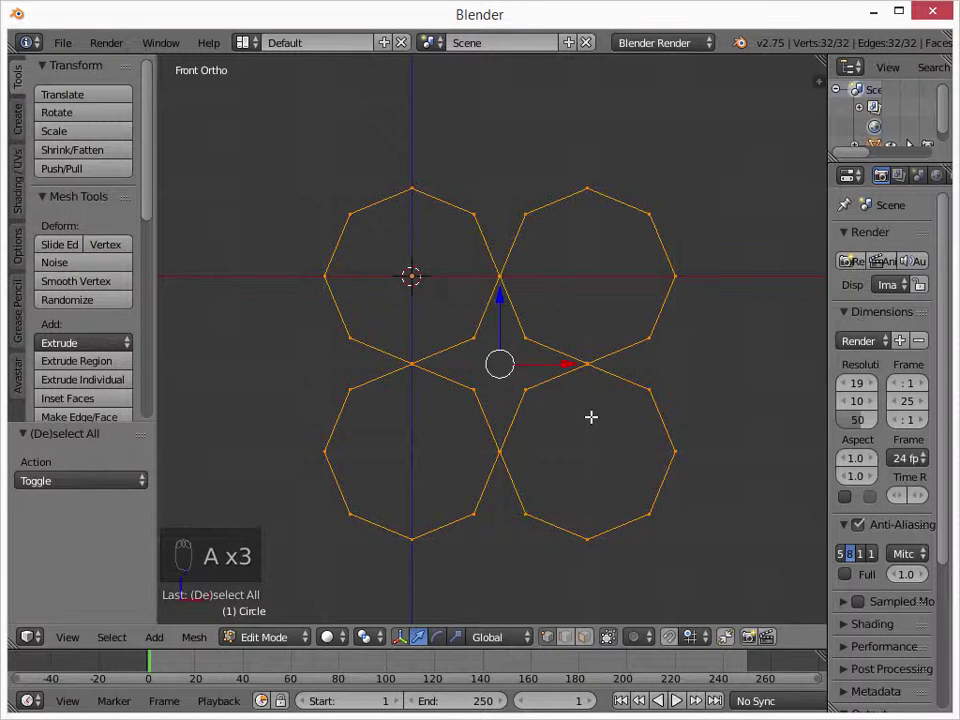
# Step: Move all four octagons onto the origin, then refine the position with two small nudges
pyautogui.press('g')
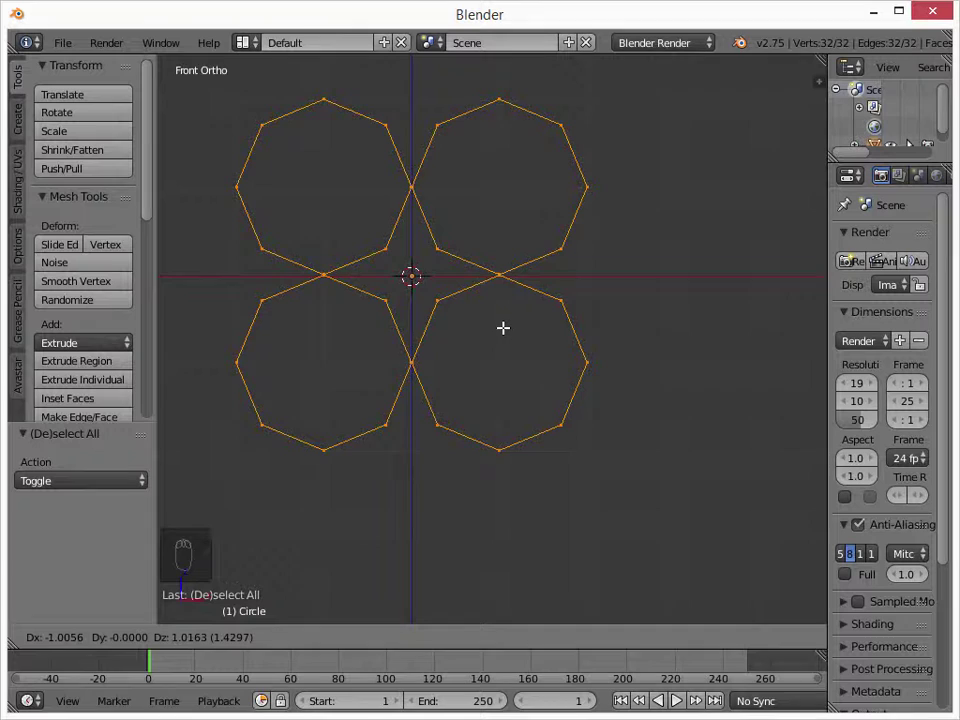
pyautogui.click(504, 328)
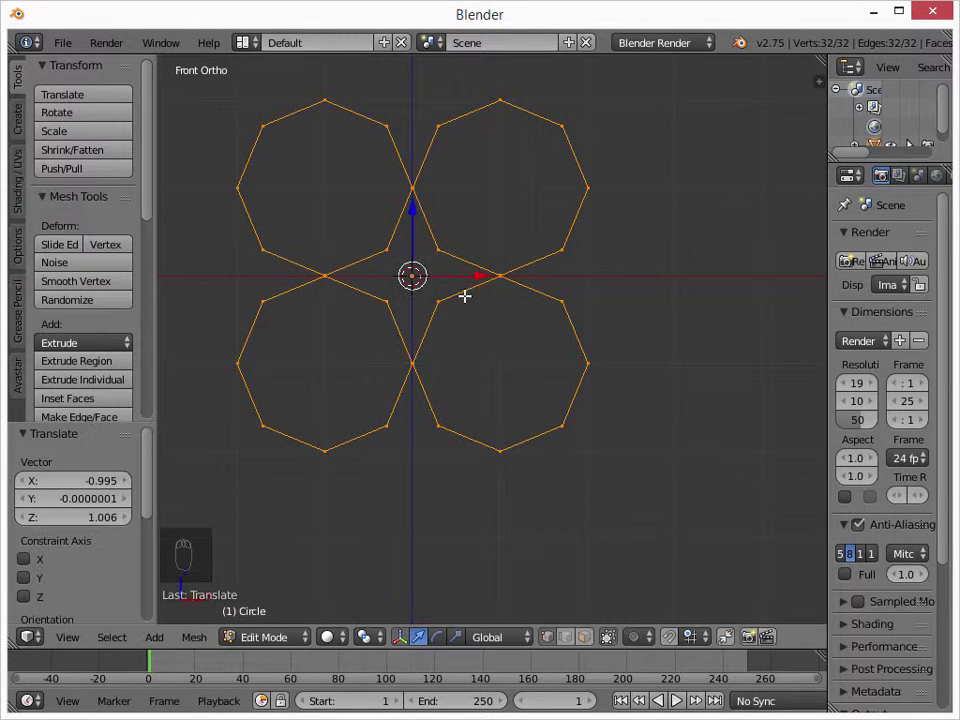
pyautogui.scroll(4, 420, 285)
pyautogui.keyDown('shift'); pyautogui.moveTo(420, 285); pyautogui.dragTo(583, 354, button='middle'); pyautogui.keyUp('shift')
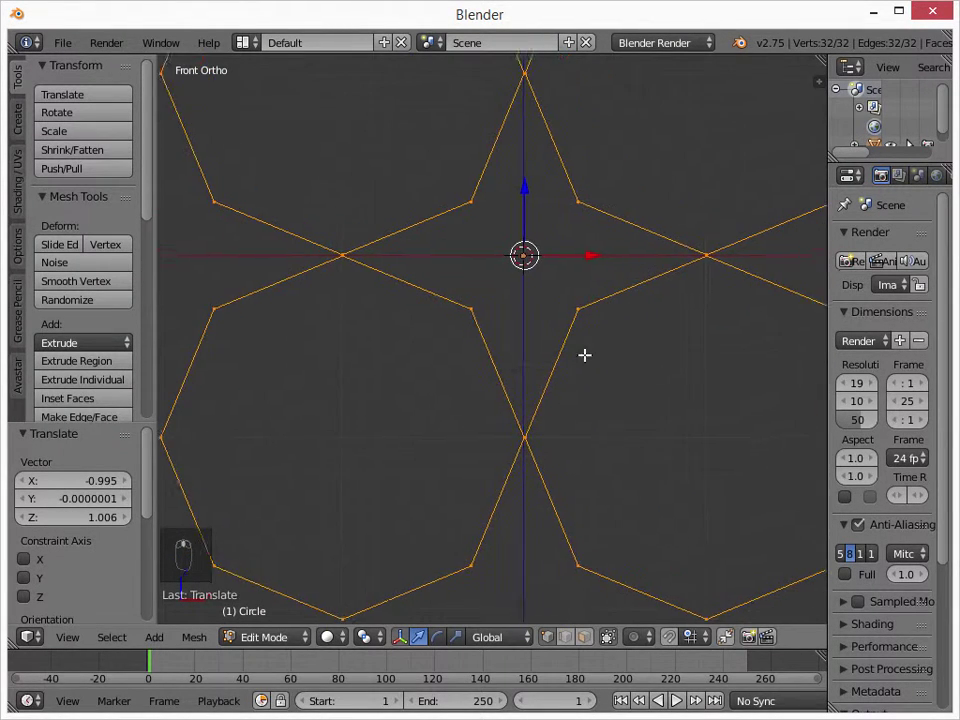
pyautogui.press('g')
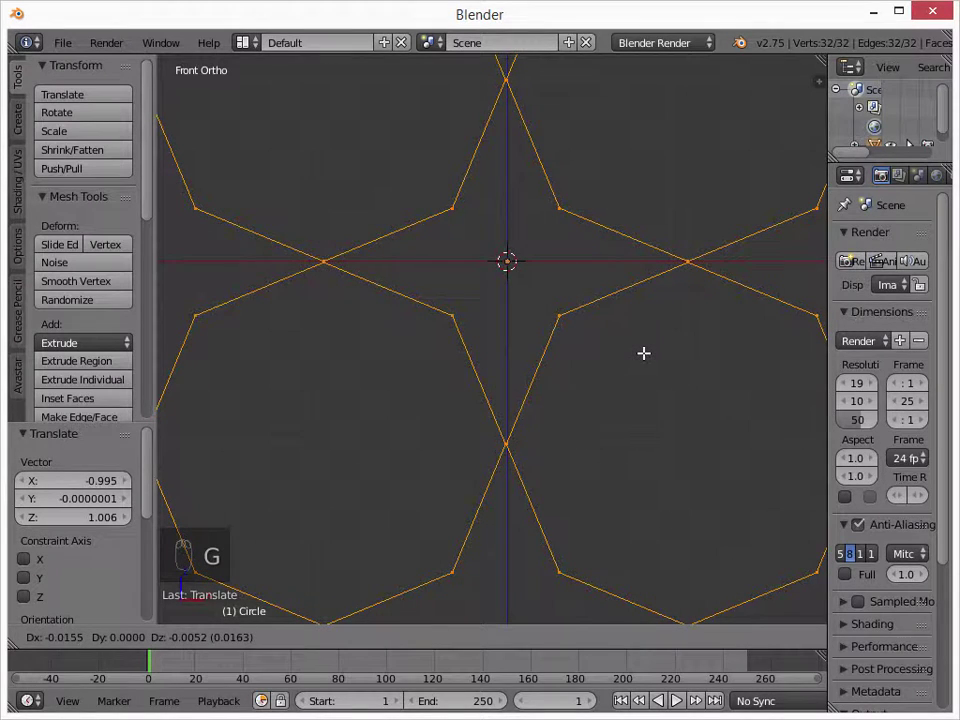
pyautogui.click(646, 353)
pyautogui.press('g')
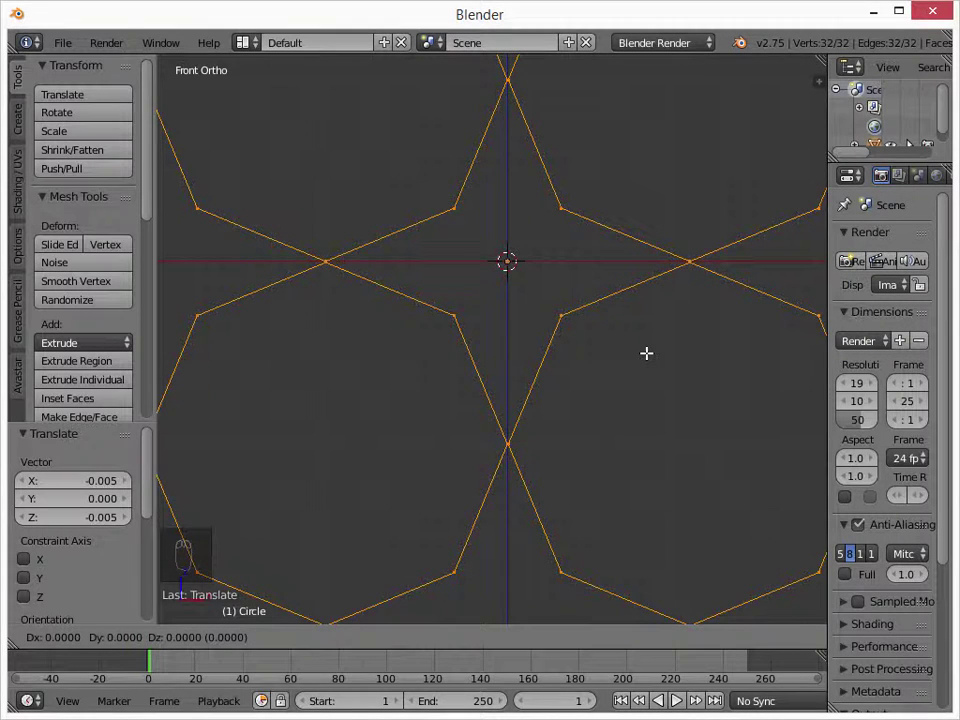
pyautogui.click(646, 353)
pyautogui.scroll(-3, 645, 351)
pyautogui.keyDown('shift'); pyautogui.moveTo(645, 351); pyautogui.dragTo(622, 385, button='middle'); pyautogui.keyUp('shift')
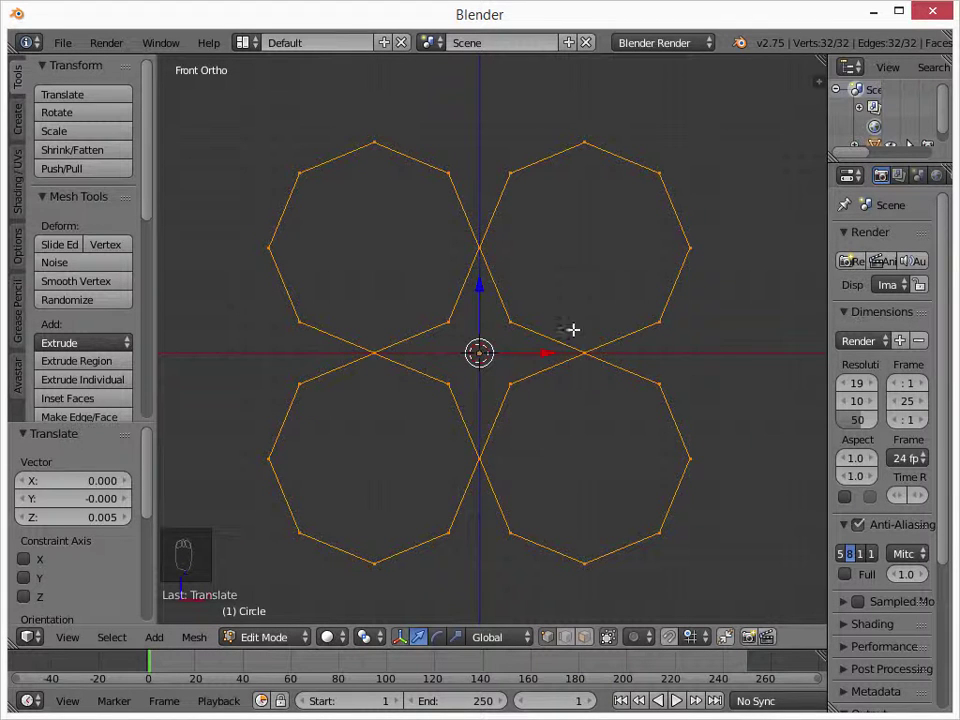
pyautogui.scroll(3, 454, 354)
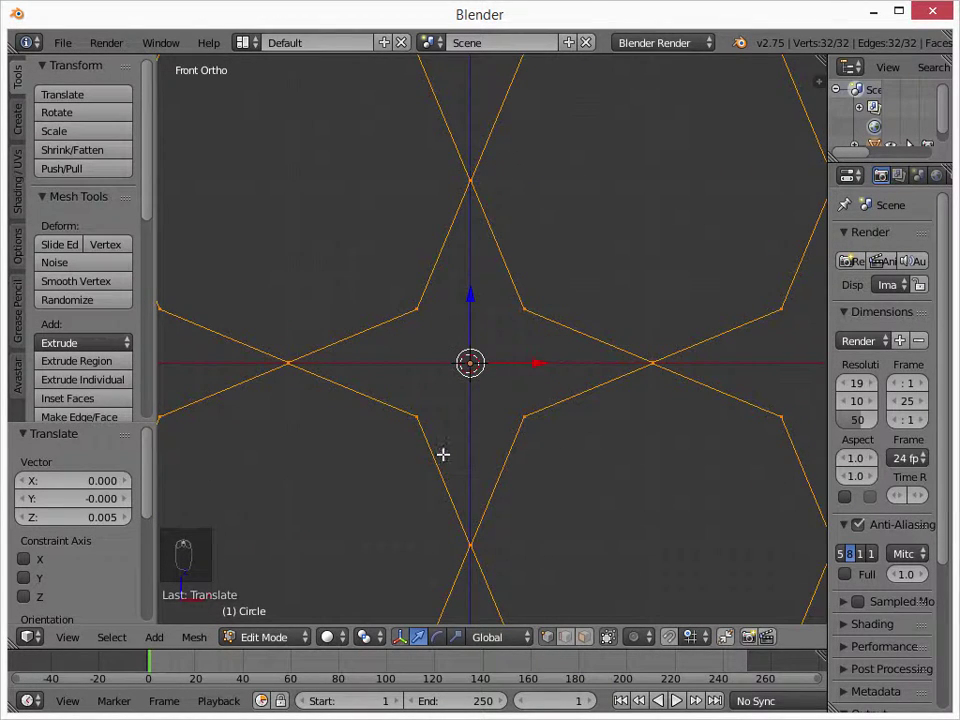
# Step: Delete the four inner overlapping vertices one by one
pyautogui.rightClick(414, 418)
pyautogui.press('Delete')
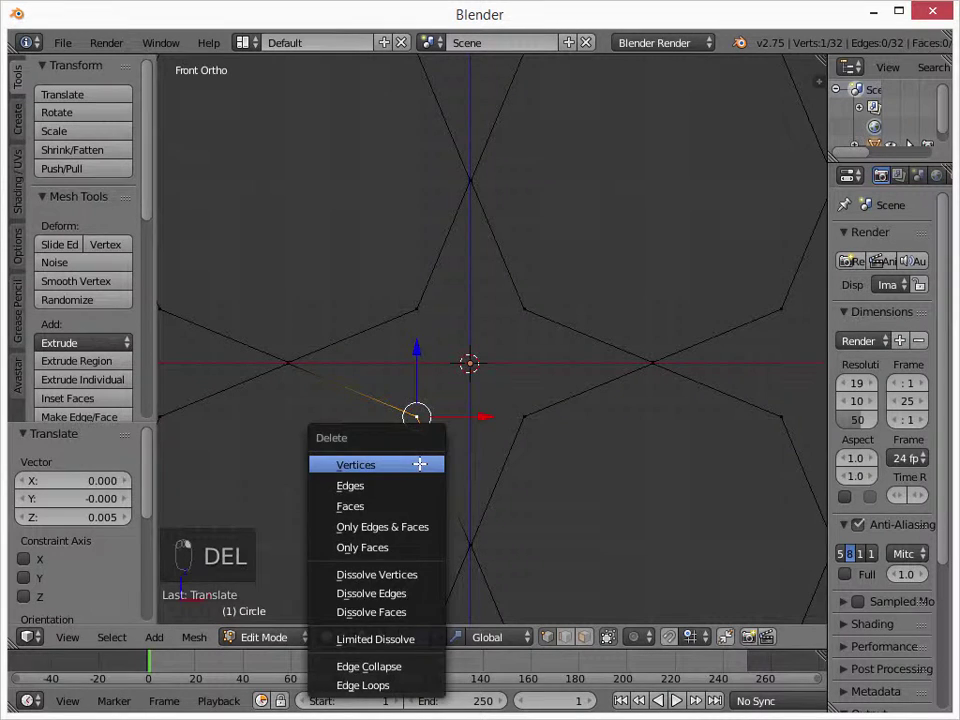
pyautogui.click(418, 461)
pyautogui.rightClick(526, 415)
pyautogui.press('Delete')
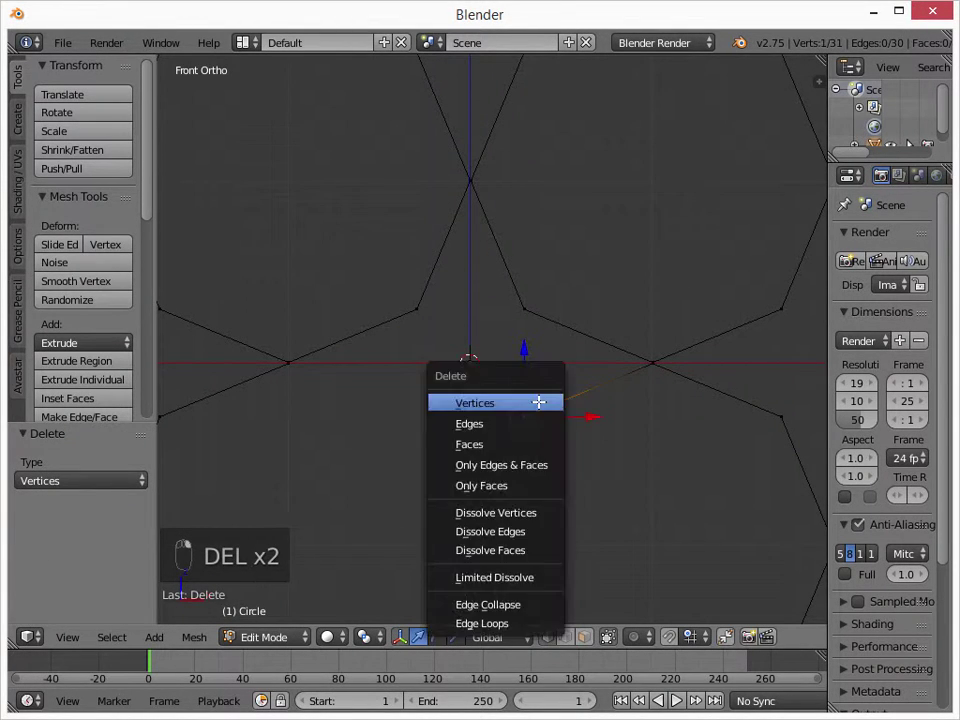
pyautogui.click(540, 401)
pyautogui.rightClick(523, 310)
pyautogui.press('Delete')
pyautogui.click(534, 315)
pyautogui.rightClick(417, 309)
pyautogui.press('Delete')
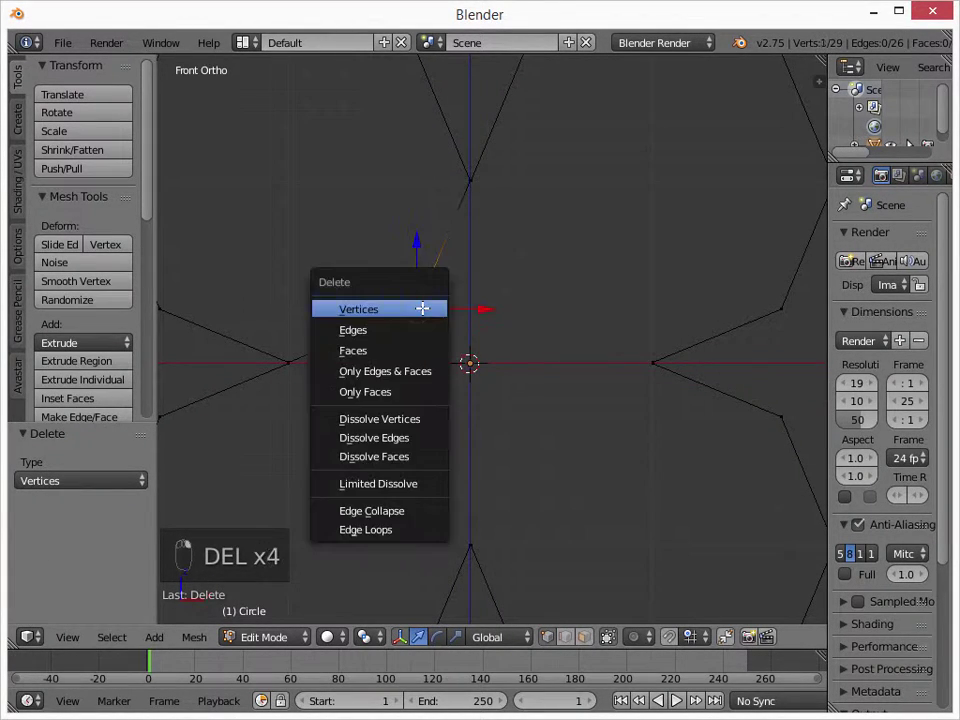
pyautogui.click(420, 309)
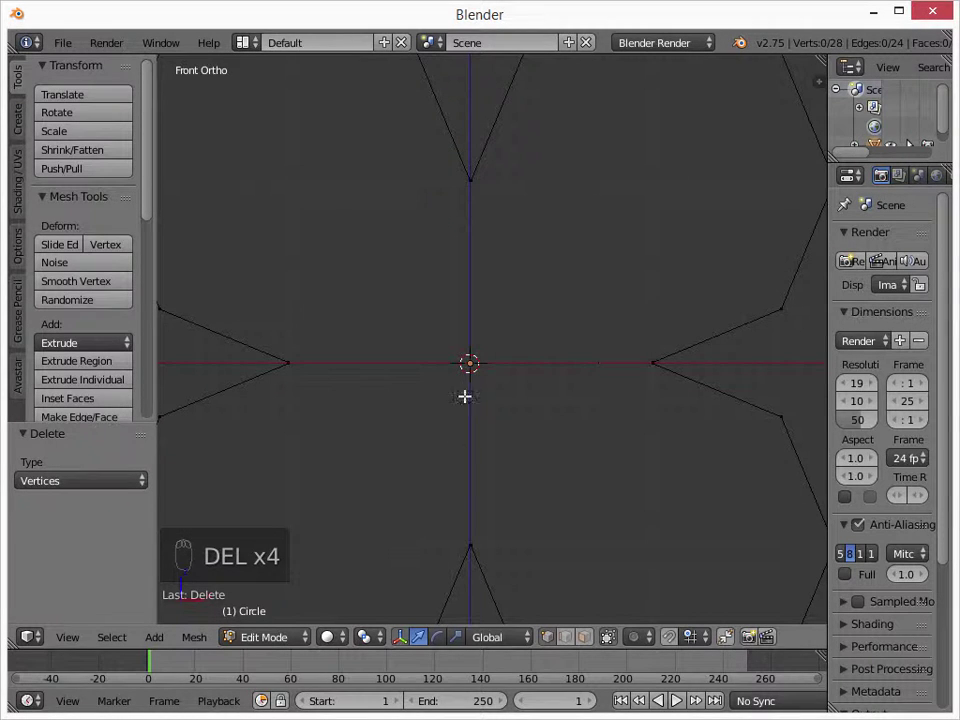
# Step: Merge the doubled vertices at the left and right spike tips at their centre
pyautogui.press('a')
pyautogui.press('a')
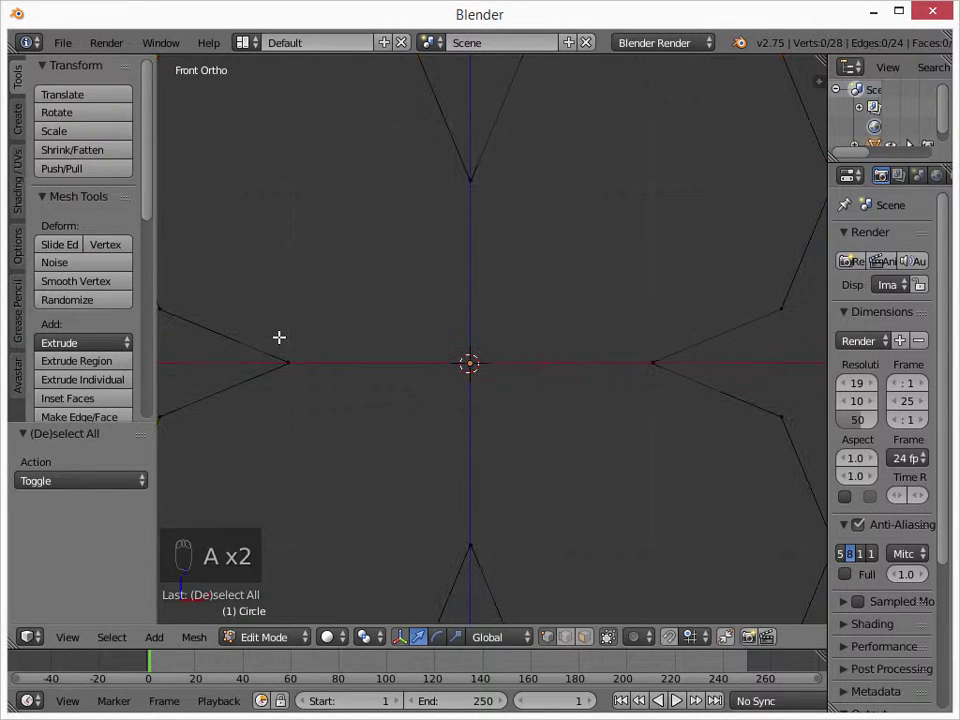
pyautogui.press('b')
pyautogui.moveTo(264, 332); pyautogui.dragTo(341, 394)
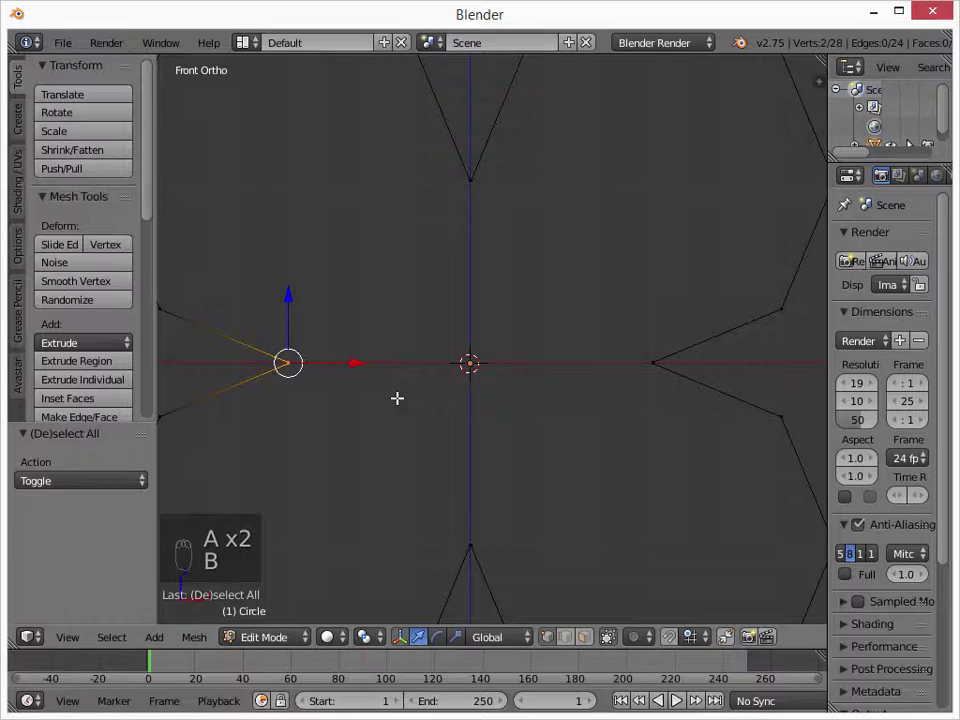
pyautogui.hotkey('alt', 'm')
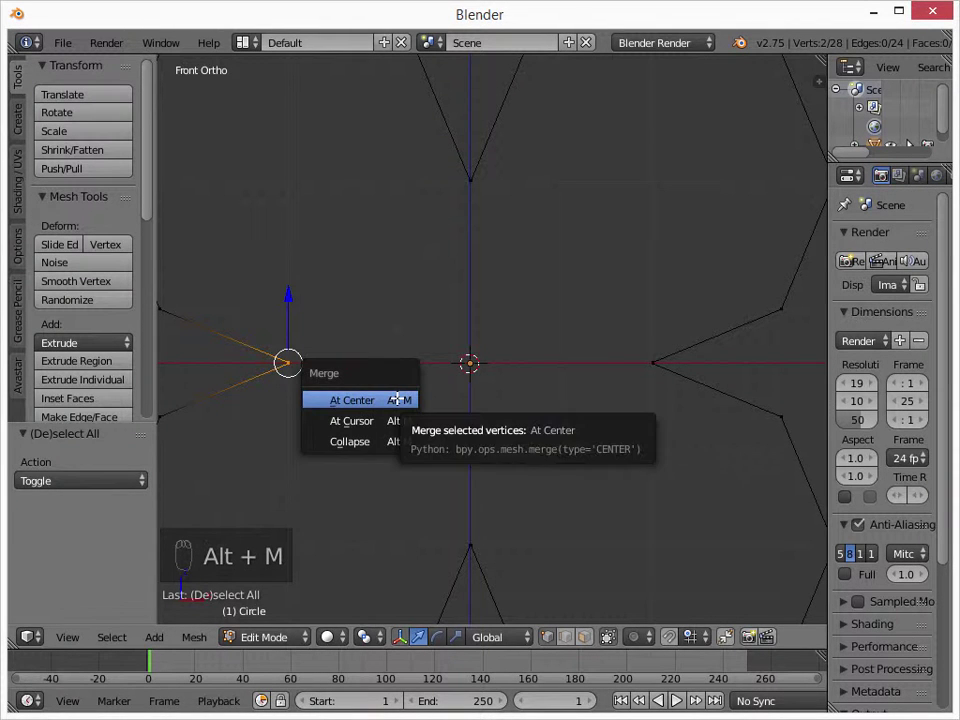
pyautogui.click(398, 399)
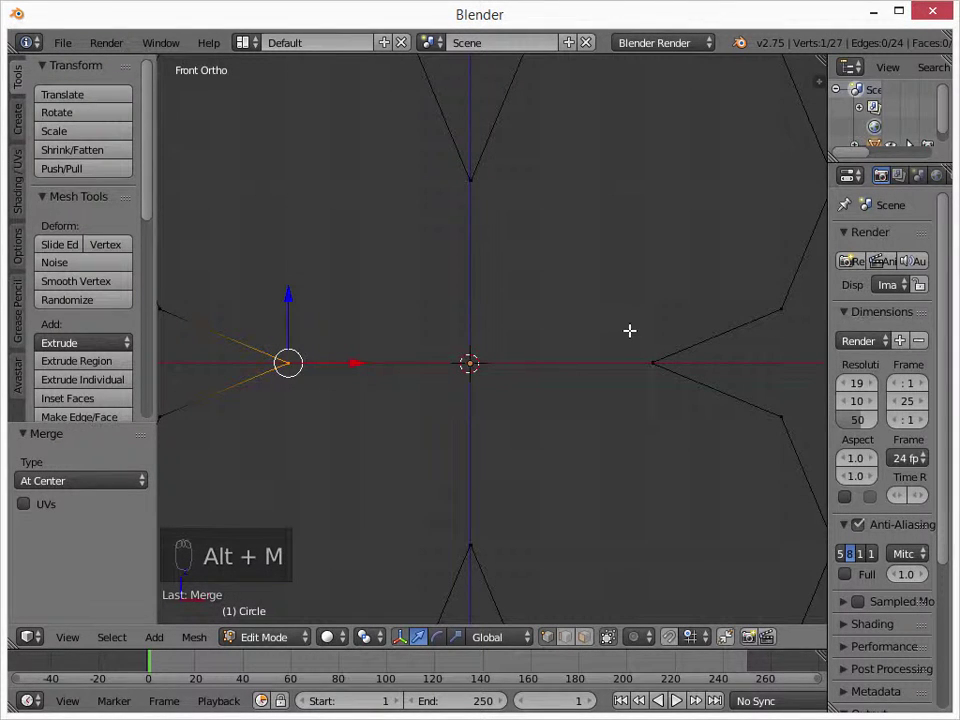
pyautogui.press('a')
pyautogui.press('b')
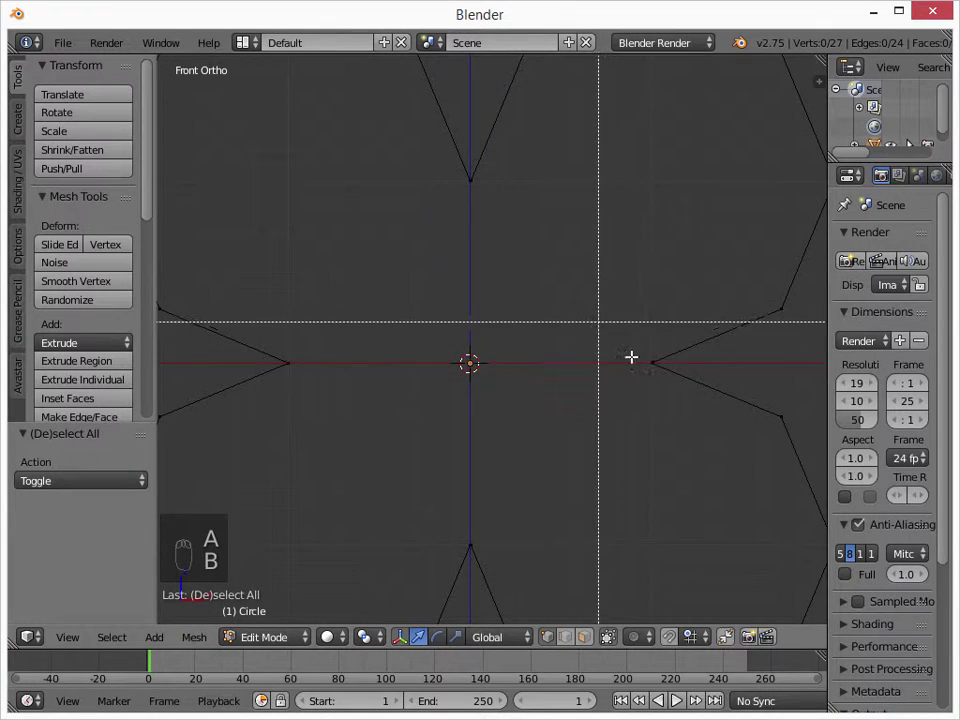
pyautogui.moveTo(632, 348); pyautogui.dragTo(660, 414)
pyautogui.hotkey('alt', 'm')
pyautogui.click(604, 390)
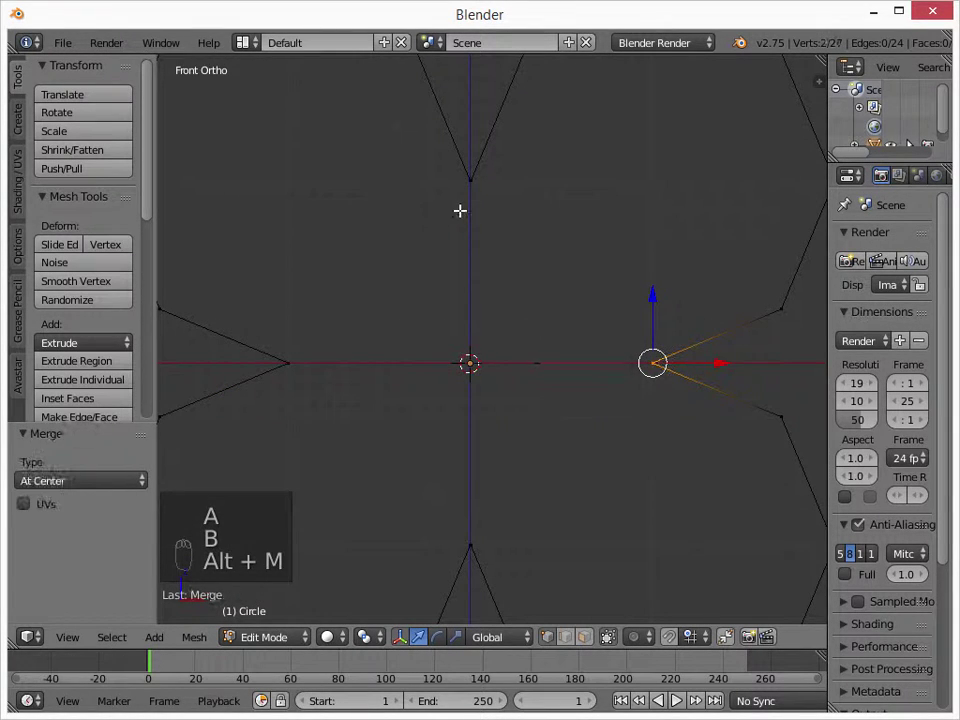
# Step: Merge the doubled vertices at the top and bottom tips, then return to Object Mode
pyautogui.press('a')
pyautogui.press('b')
pyautogui.moveTo(441, 163); pyautogui.dragTo(557, 265)
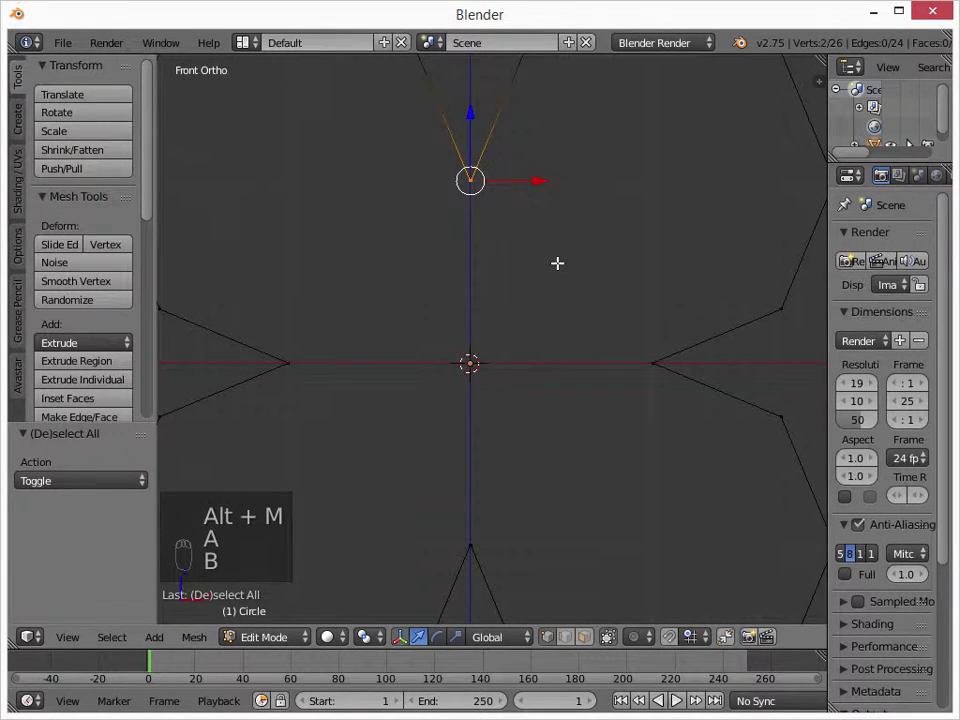
pyautogui.hotkey('alt', 'm')
pyautogui.click(561, 261)
pyautogui.press('a')
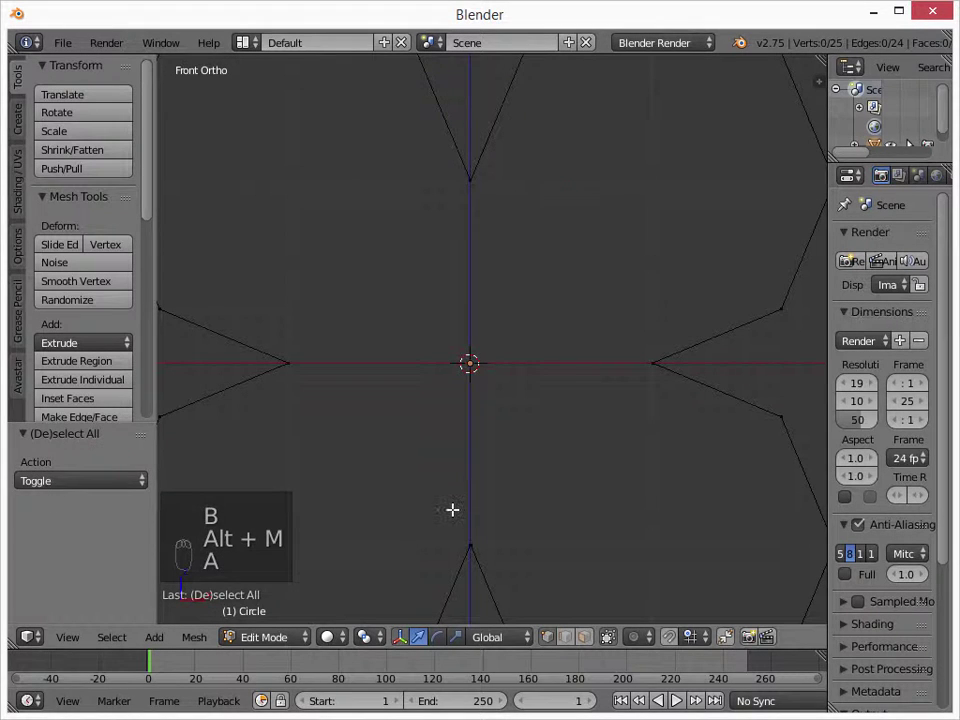
pyautogui.press('b')
pyautogui.moveTo(445, 565); pyautogui.dragTo(513, 518)
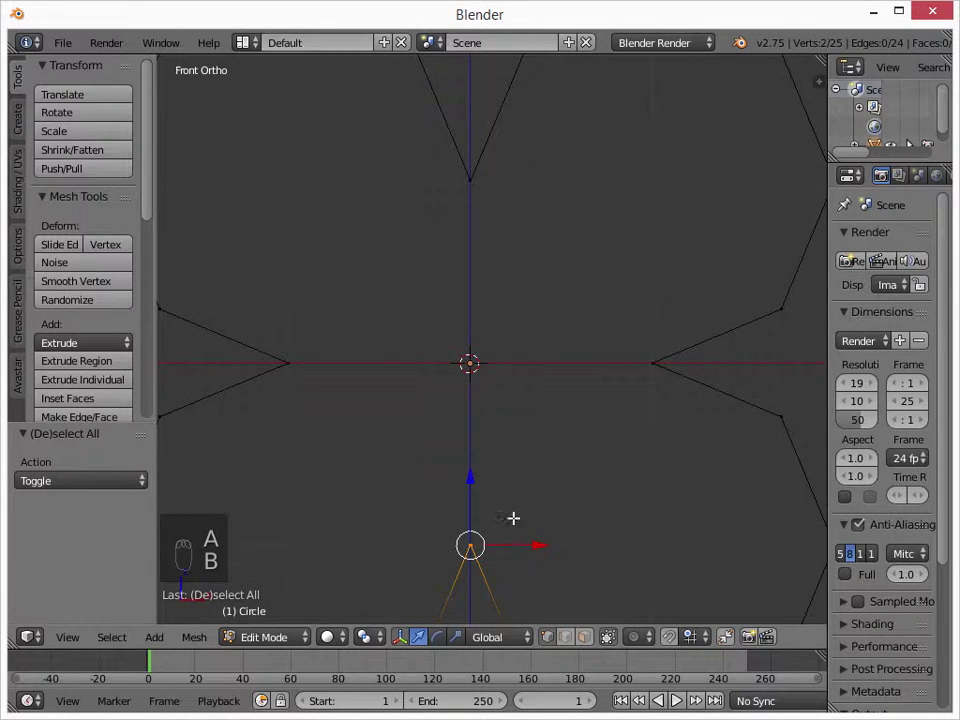
pyautogui.hotkey('alt', 'm')
pyautogui.click(514, 517)
pyautogui.scroll(-6, 497, 459)
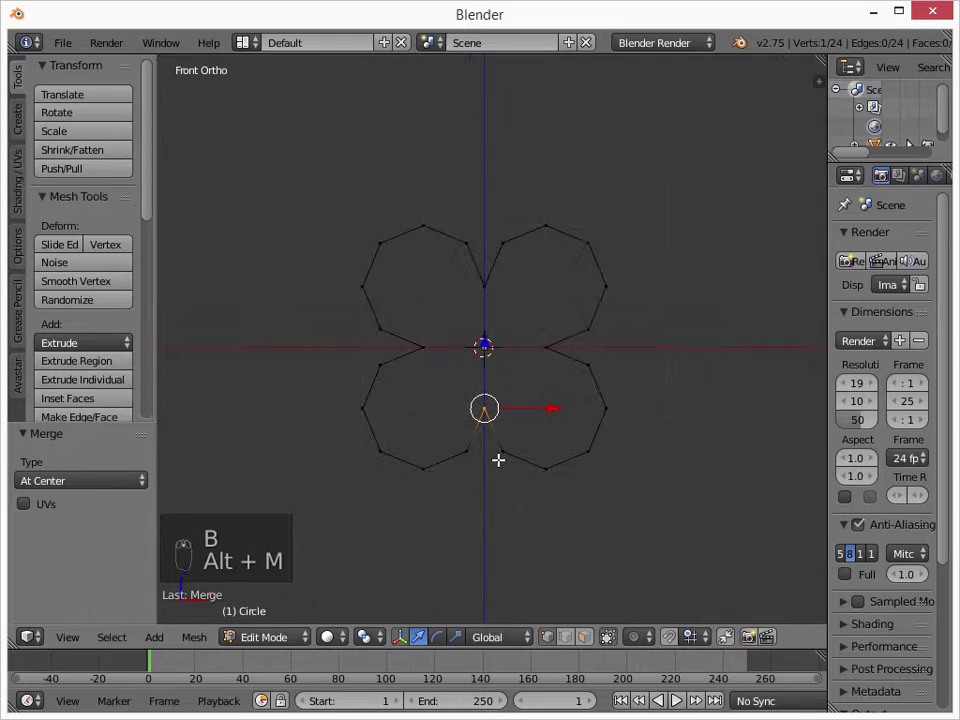
pyautogui.press('Tab')
pyautogui.scroll(1, 531, 354)
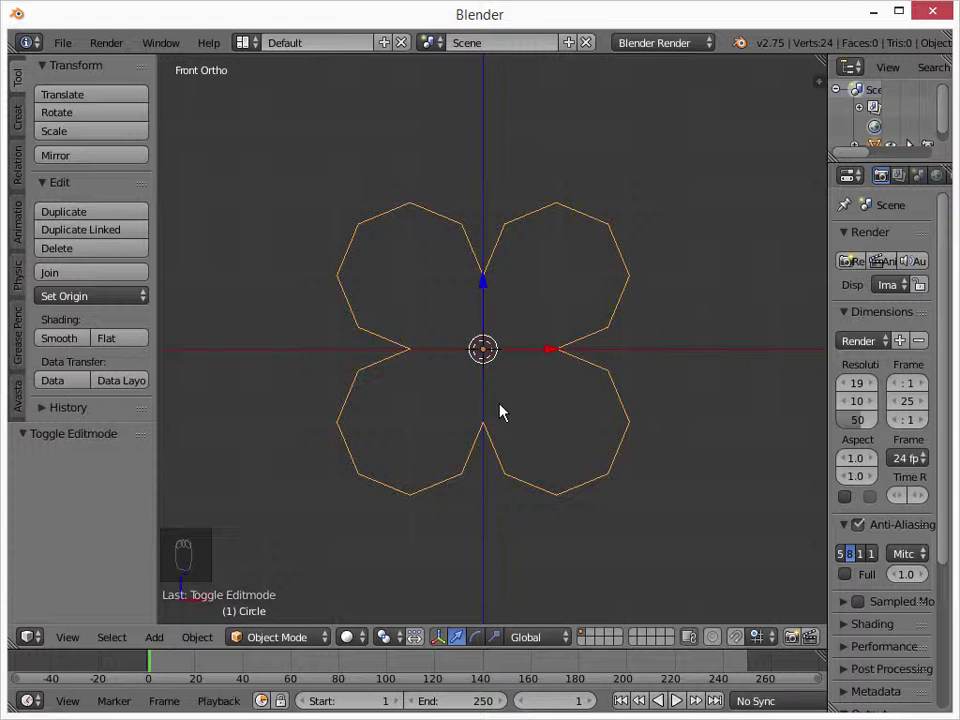
# Step: Convert the clover outline mesh to a curve via Curve from Mesh/Text and inspect its points
pyautogui.moveTo(549, 386); pyautogui.dragTo(465, 418, button='middle')
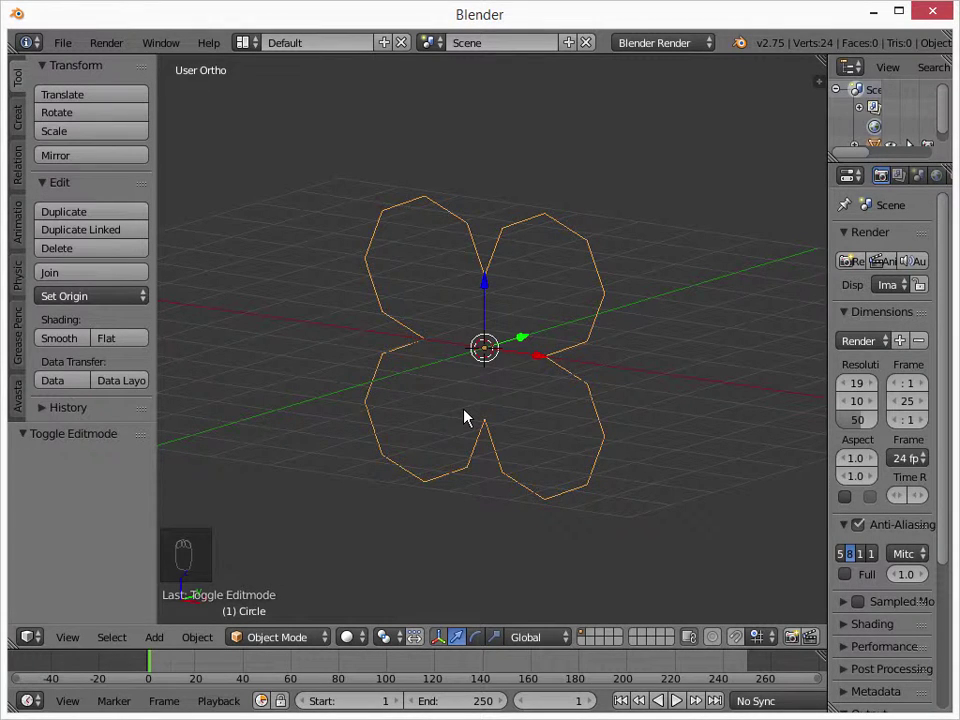
pyautogui.hotkey('alt', 'c')
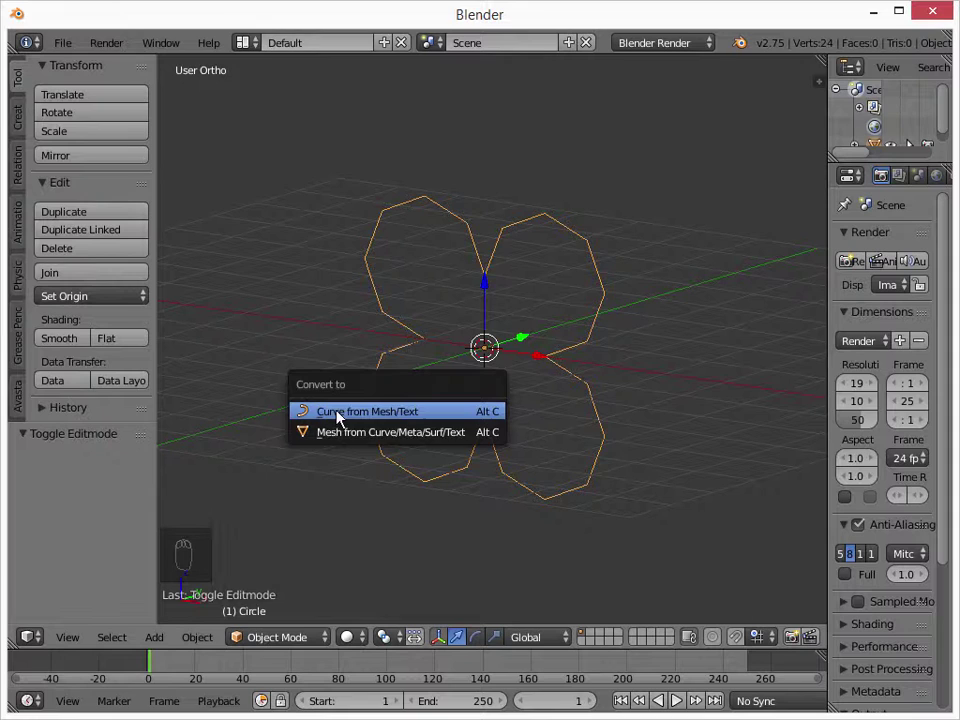
pyautogui.click(397, 412)
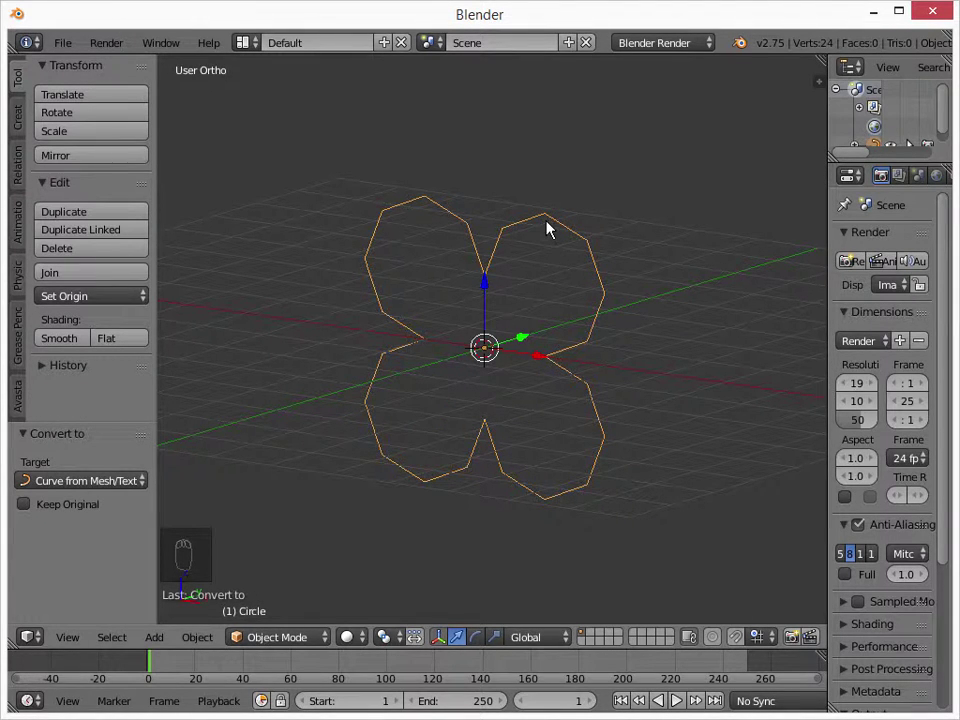
pyautogui.press('Tab')
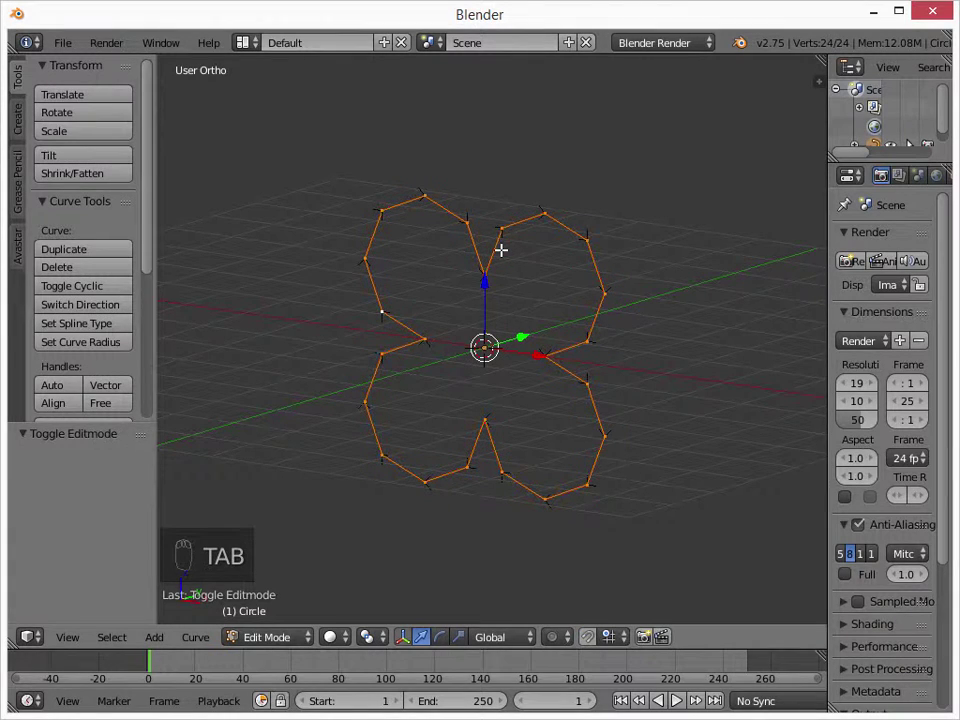
pyautogui.moveTo(500, 250); pyautogui.dragTo(469, 266, button='middle')
# Step: Back in Object Mode and right side view, add a NURBS path
pyautogui.press('Tab')
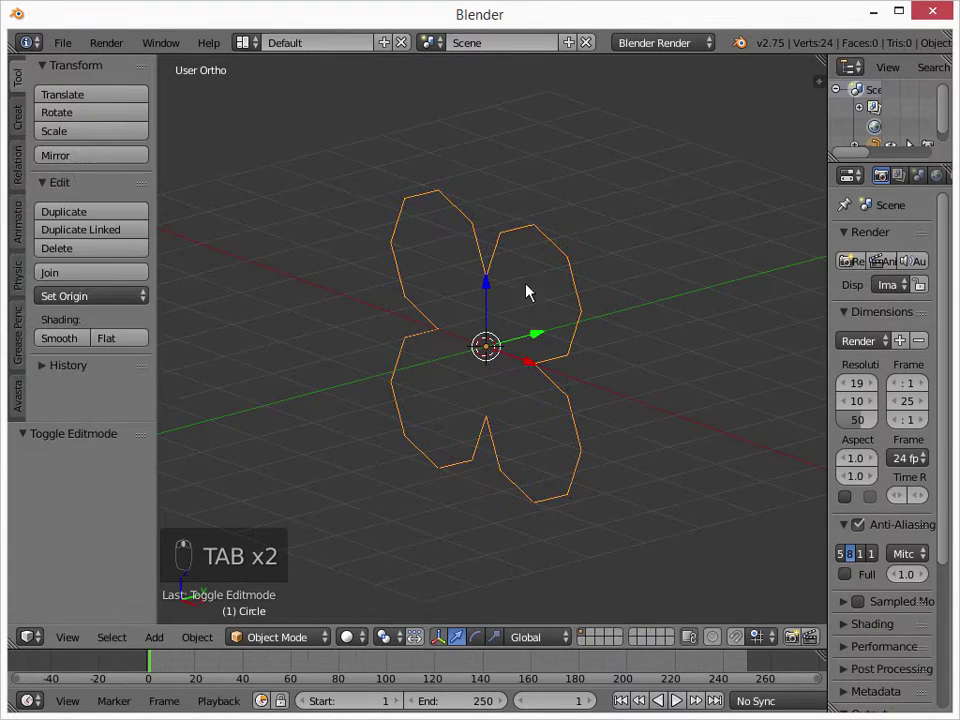
pyautogui.moveTo(525, 289); pyautogui.dragTo(413, 343, button='middle')
pyautogui.press('KP_3')
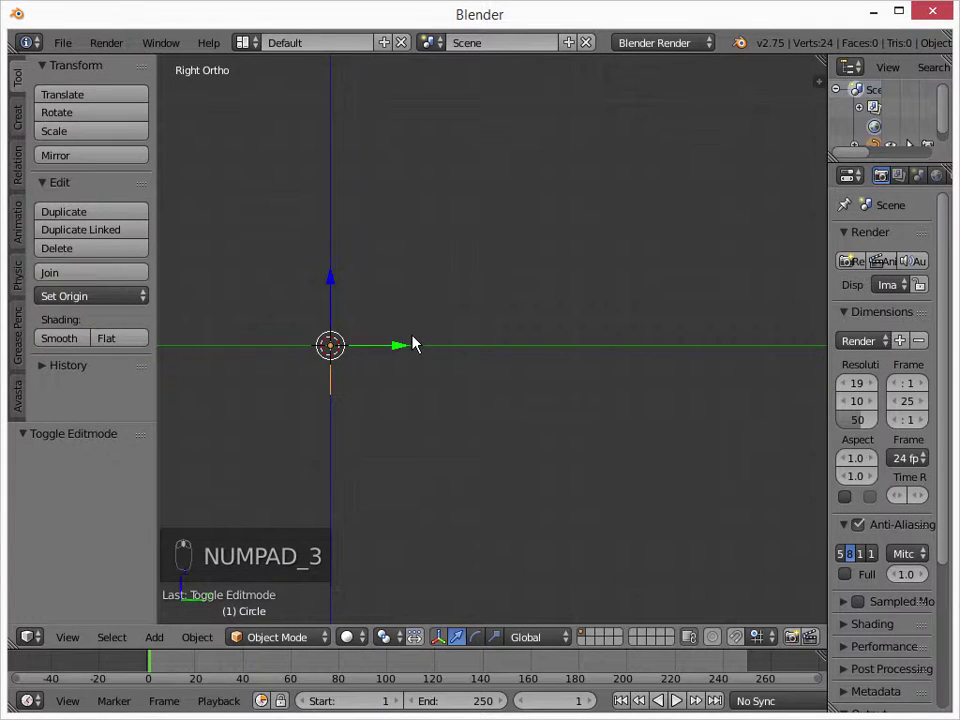
pyautogui.hotkey('shift', 'a')
pyautogui.moveTo(412, 356)
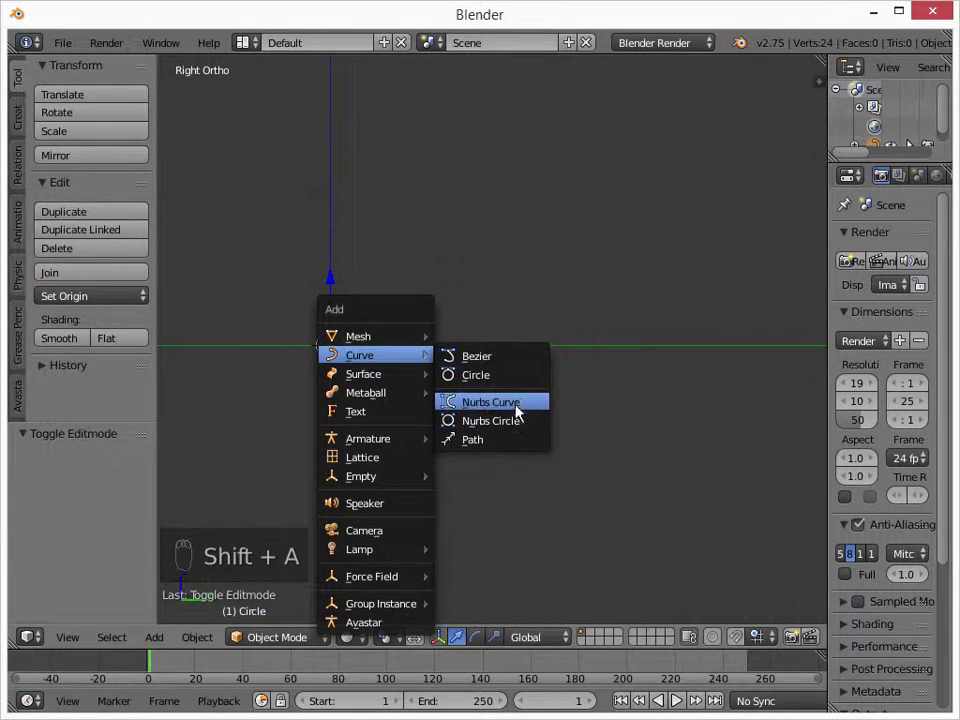
pyautogui.click(497, 442)
# Step: Scale the path up and rotate it 90° about X and 90° about Z
pyautogui.keyDown('ctrl'); pyautogui.scroll(2, 493, 403); pyautogui.keyUp('ctrl')
pyautogui.keyDown('ctrl'); pyautogui.scroll(-3, 491, 405); pyautogui.keyUp('ctrl')
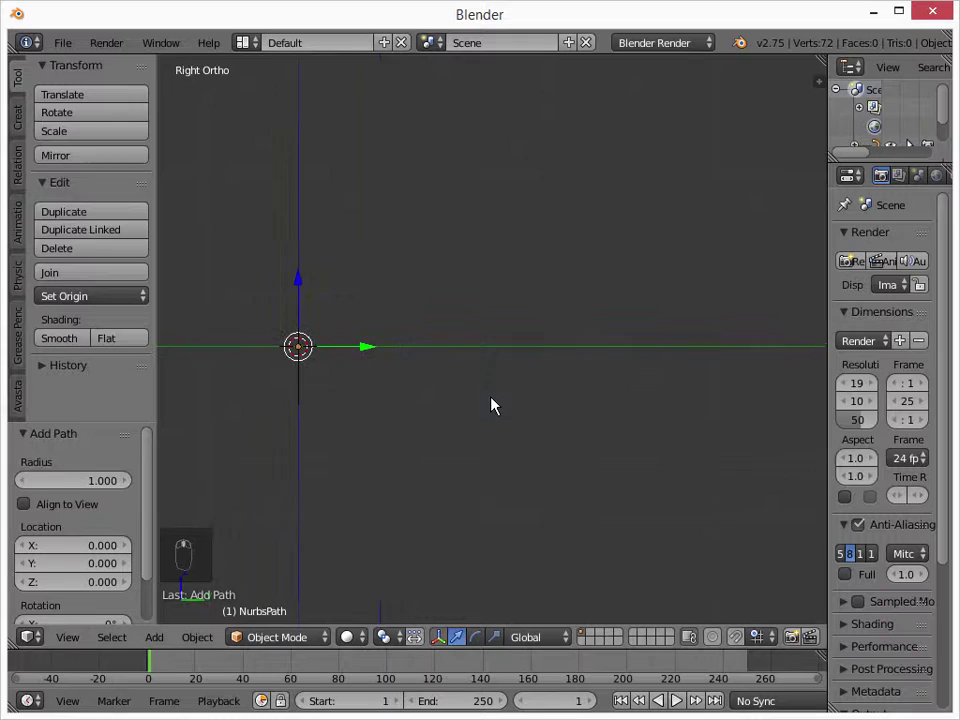
pyautogui.moveTo(414, 375); pyautogui.dragTo(435, 407, button='middle')
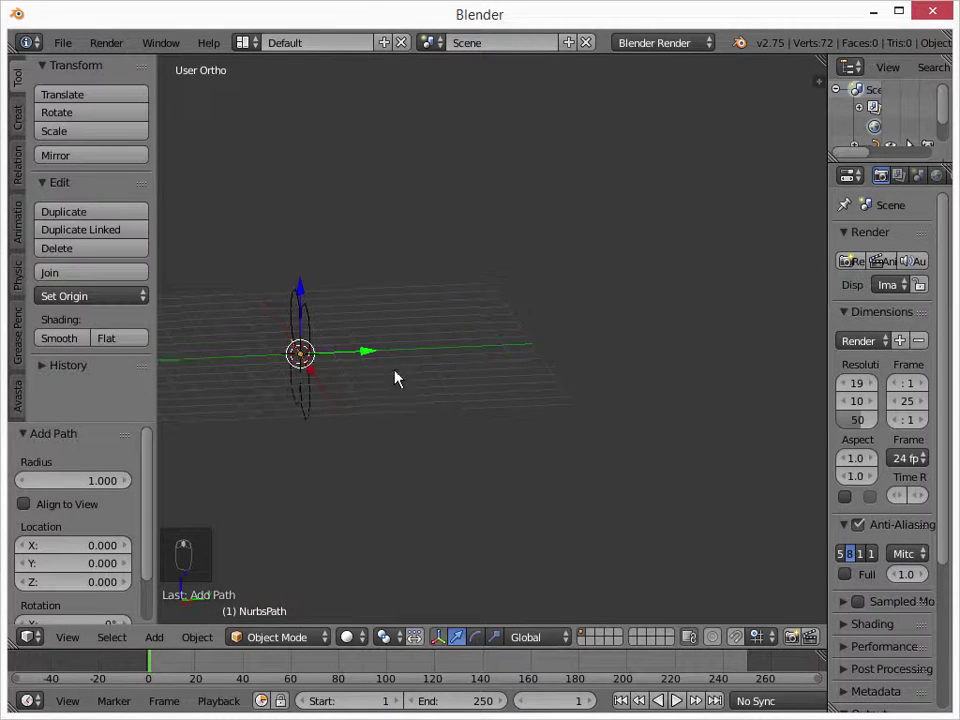
pyautogui.press('s')
pyautogui.click(548, 355)
pyautogui.write('r')
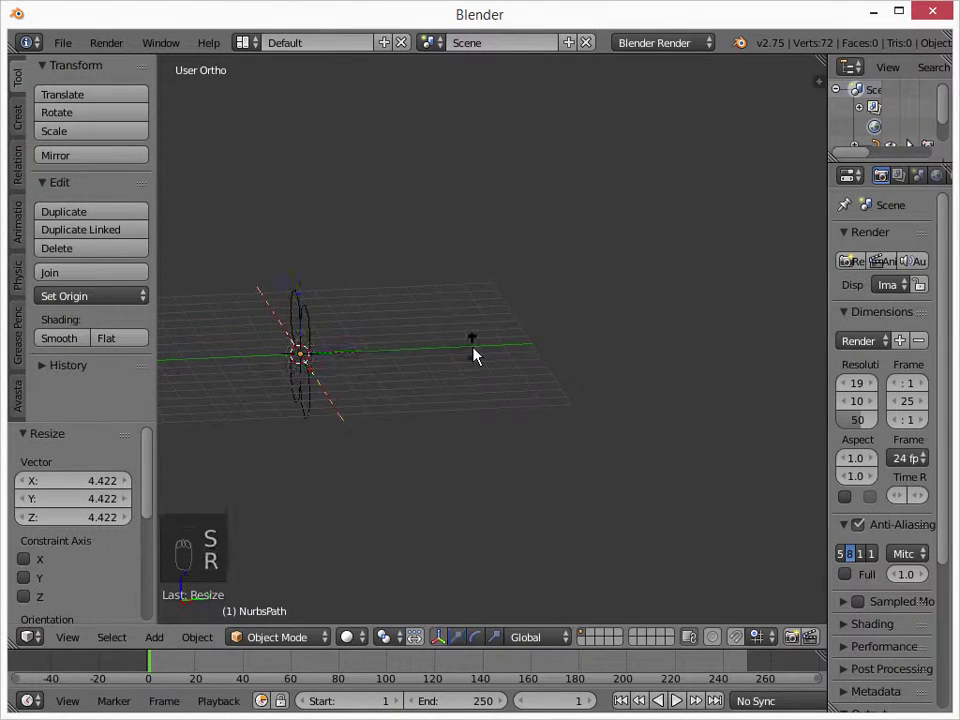
pyautogui.write('x90')
pyautogui.press('Return')
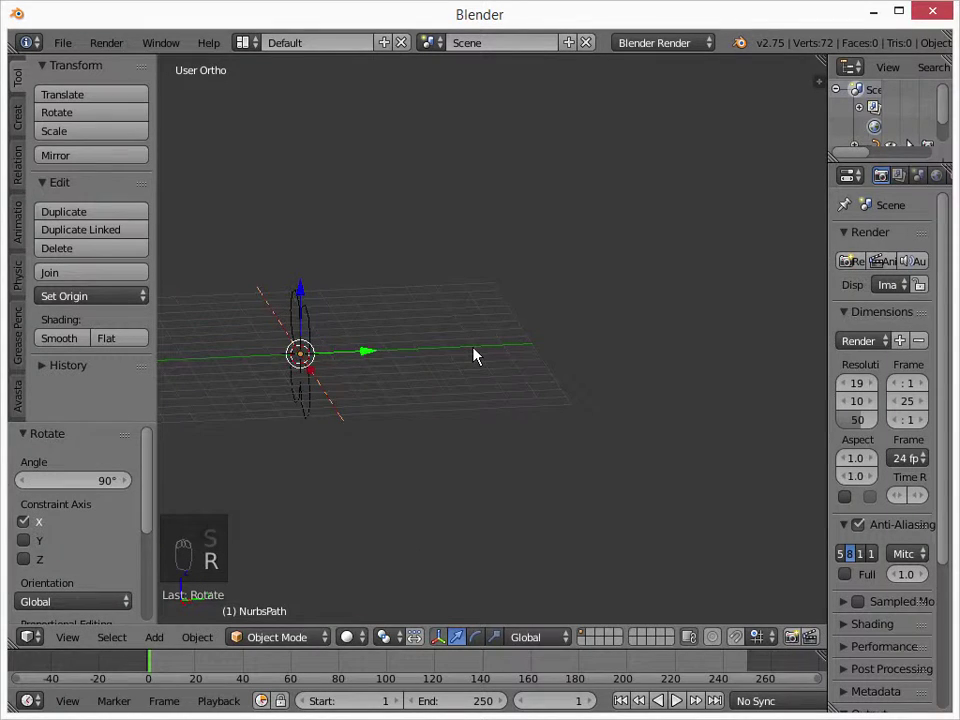
pyautogui.write('rz90')
pyautogui.press('Return')
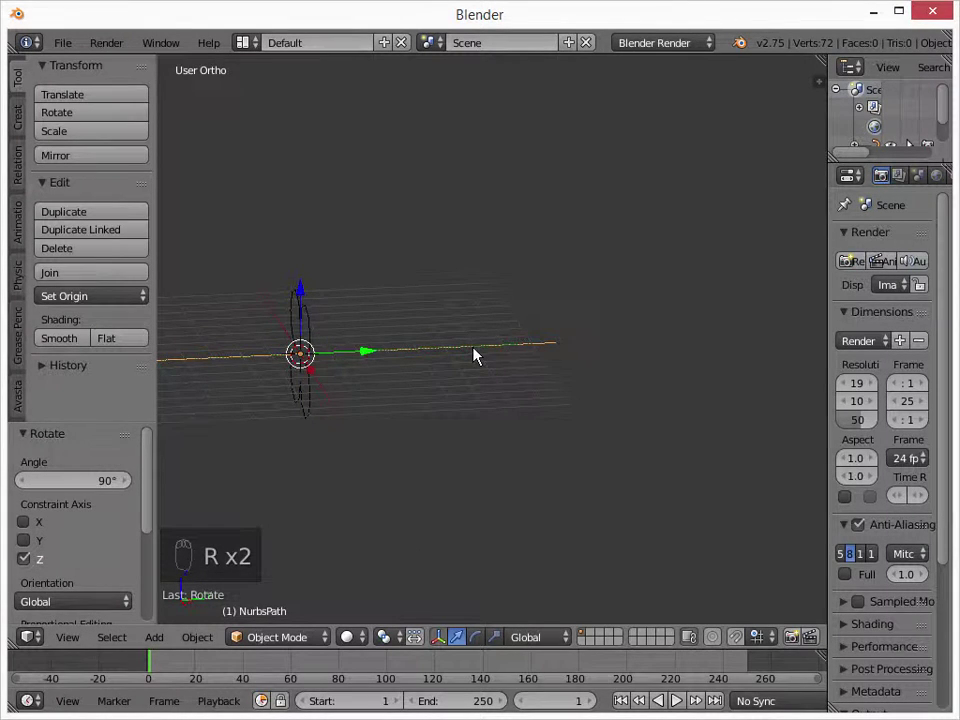
# Step: Slide the path along Y to −0.276 so it starts at the clover outline
pyautogui.press('KP_3')
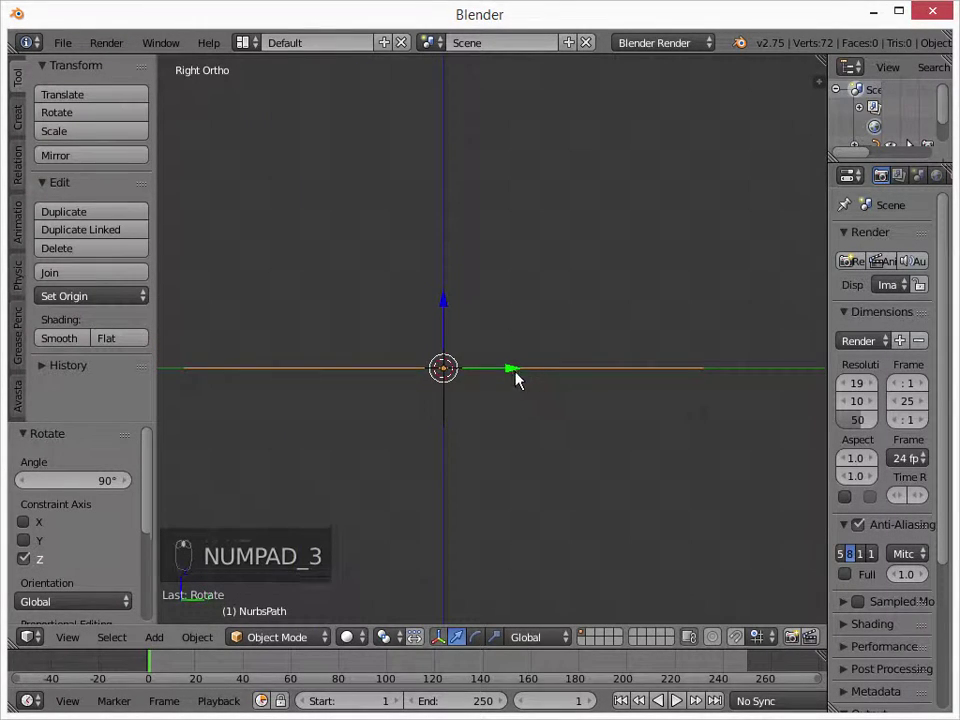
pyautogui.moveTo(516, 379); pyautogui.dragTo(830, 379)
pyautogui.scroll(-4, 588, 376)
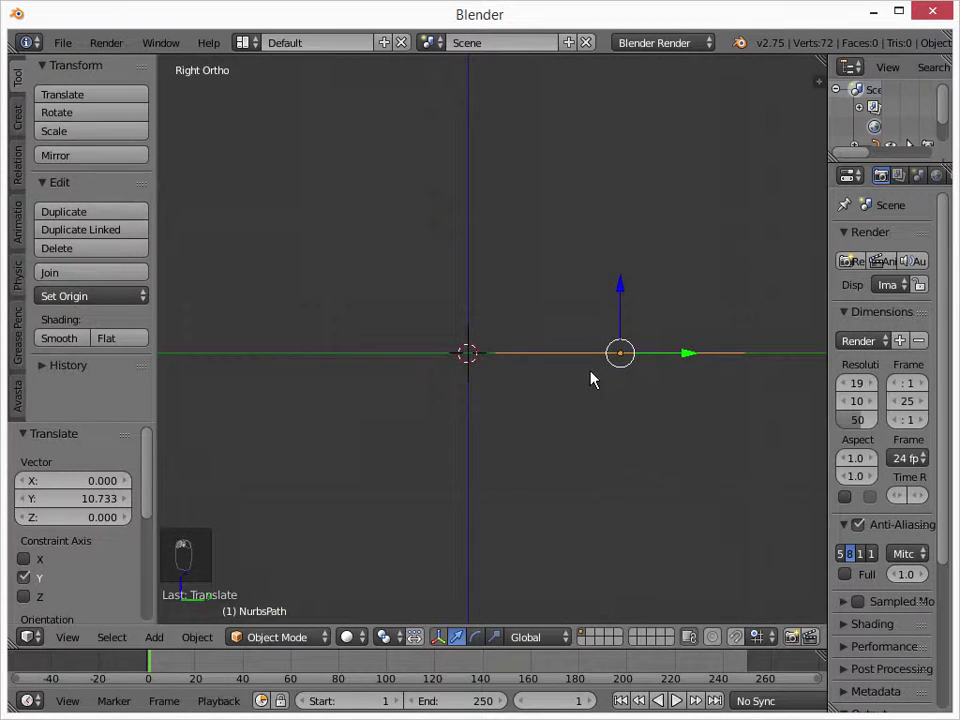
pyautogui.scroll(2, 544, 379)
pyautogui.keyDown('ctrl'); pyautogui.scroll(-3, 632, 366); pyautogui.keyUp('ctrl')
pyautogui.moveTo(655, 365); pyautogui.dragTo(617, 363)
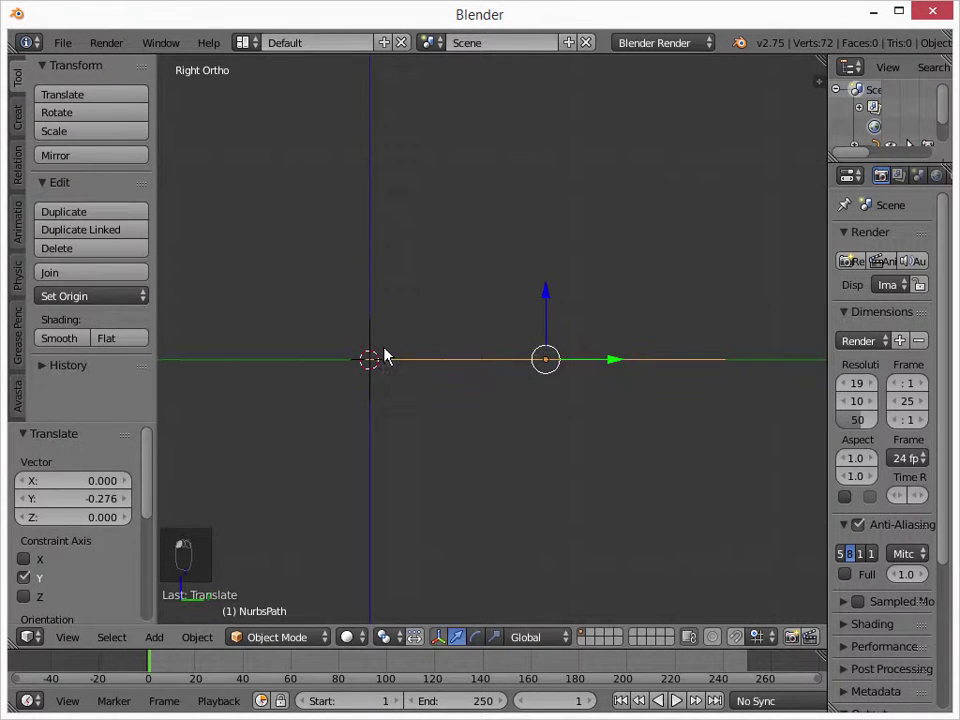
pyautogui.scroll(3, 339, 381)
pyautogui.keyDown('ctrl'); pyautogui.scroll(-2, 339, 381); pyautogui.keyUp('ctrl')
pyautogui.moveTo(354, 384); pyautogui.dragTo(360, 518, button='middle')
pyautogui.keyDown('shift'); pyautogui.rightClick(351, 339); pyautogui.keyUp('shift')
pyautogui.rightClick(338, 548)
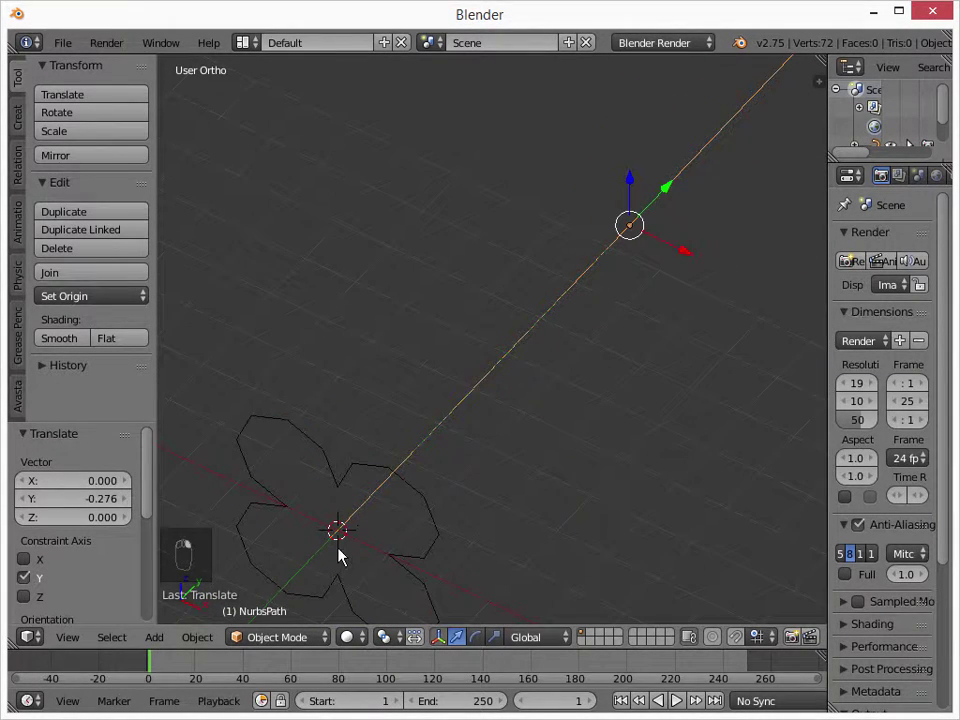
pyautogui.rightClick(415, 567)
# Step: Set the NURBS path's Geometry Bevel Object to the Circle clover outline
pyautogui.rightClick(420, 452)
pyautogui.keyDown('ctrl'); pyautogui.scroll(3, 465, 504); pyautogui.keyUp('ctrl')
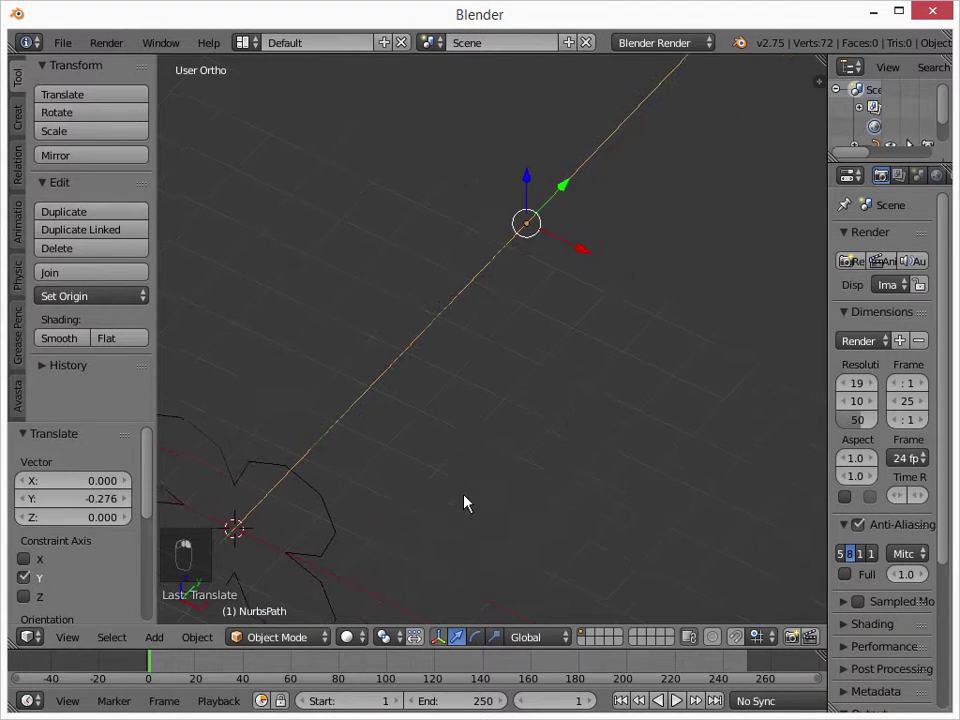
pyautogui.moveTo(553, 525); pyautogui.dragTo(782, 403, button='middle')
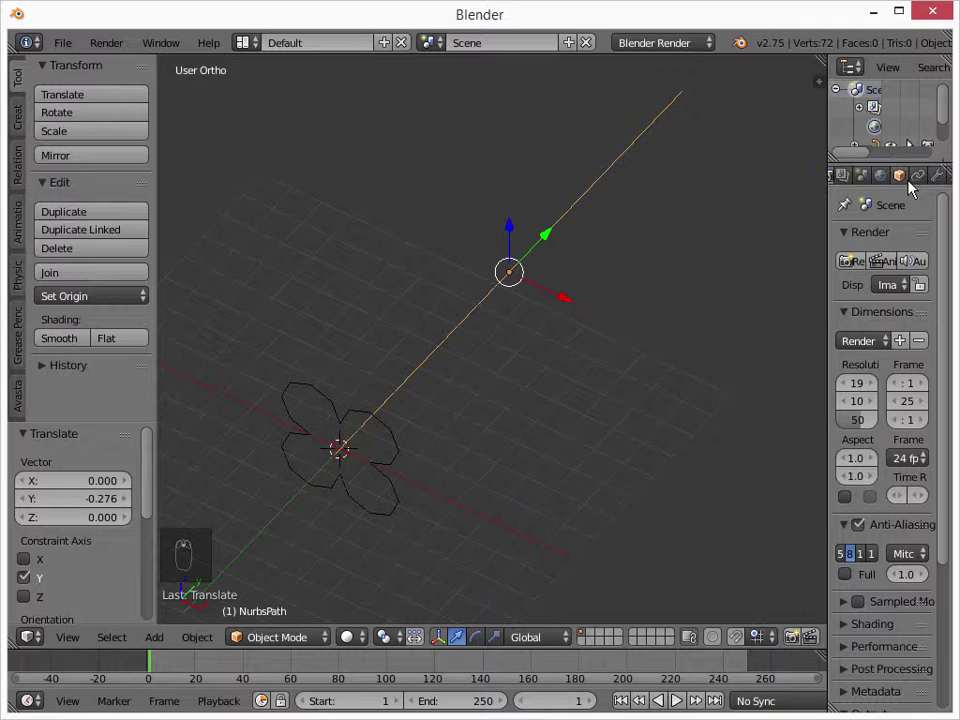
pyautogui.click(917, 178)
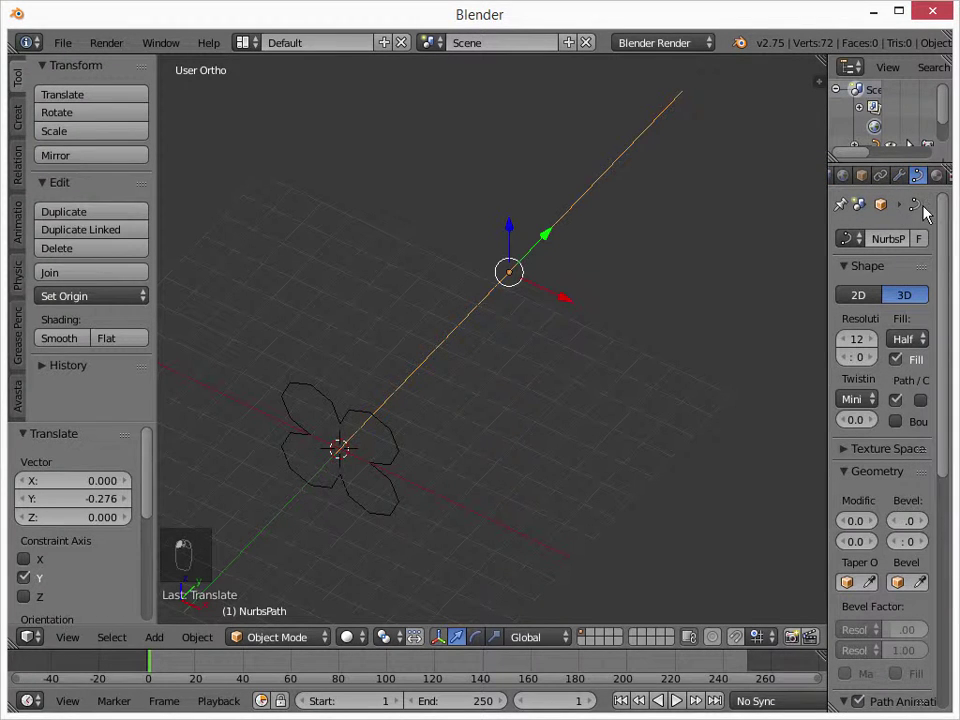
pyautogui.moveTo(826, 318); pyautogui.dragTo(672, 305)
pyautogui.click(843, 583)
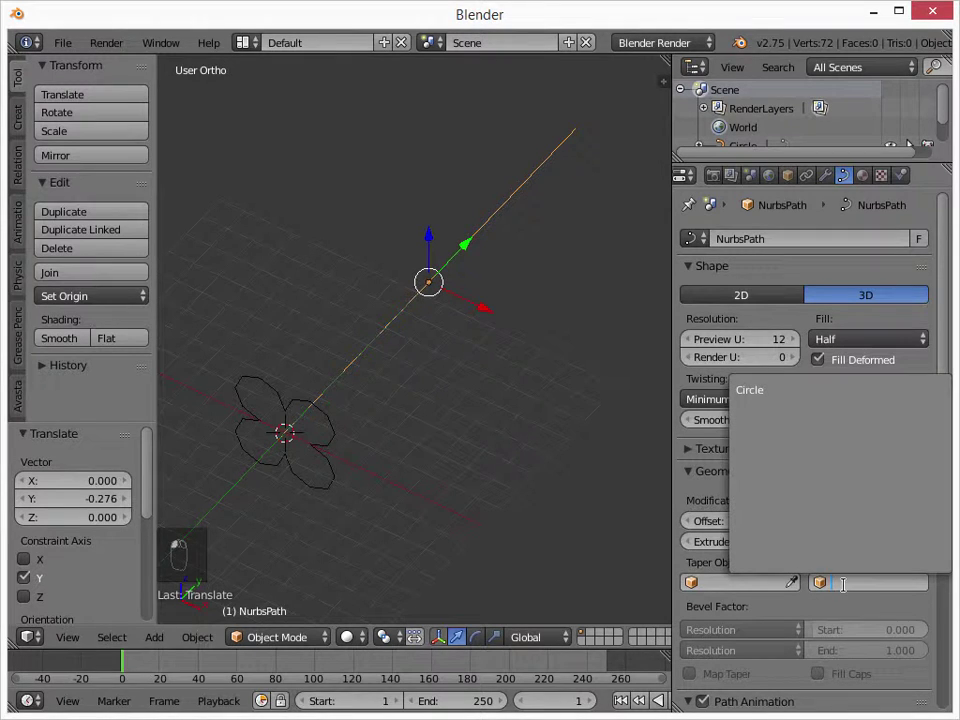
pyautogui.click(752, 389)
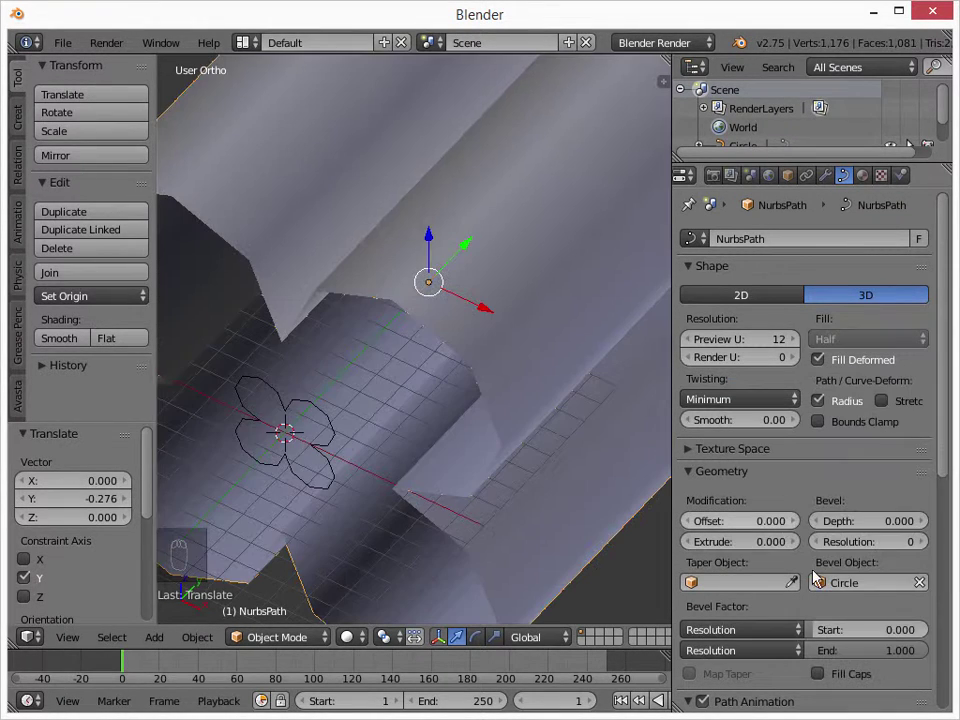
pyautogui.scroll(-3, 491, 386)
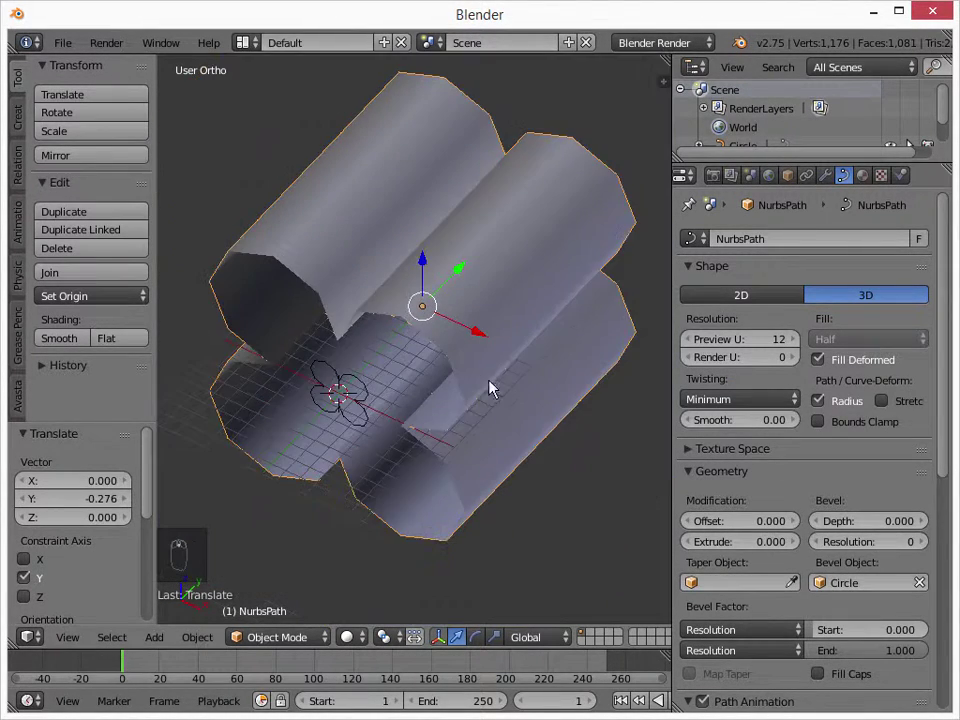
pyautogui.rightClick(362, 390)
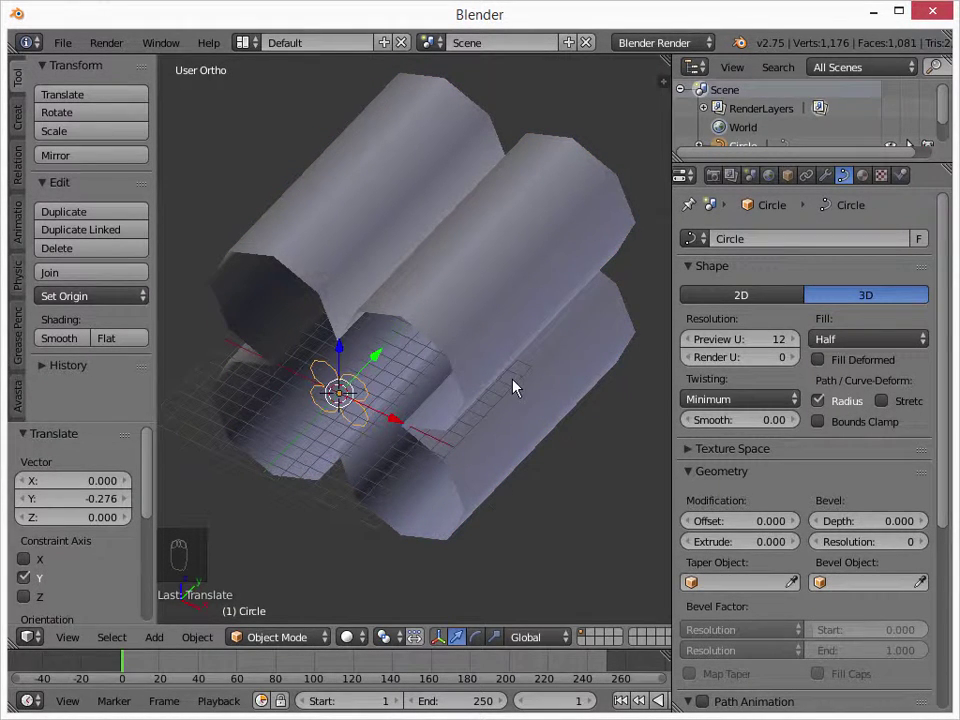
# Step: Shrink the Circle bevel profile to 0.022, thinning the swept path into a rod
pyautogui.press('s')
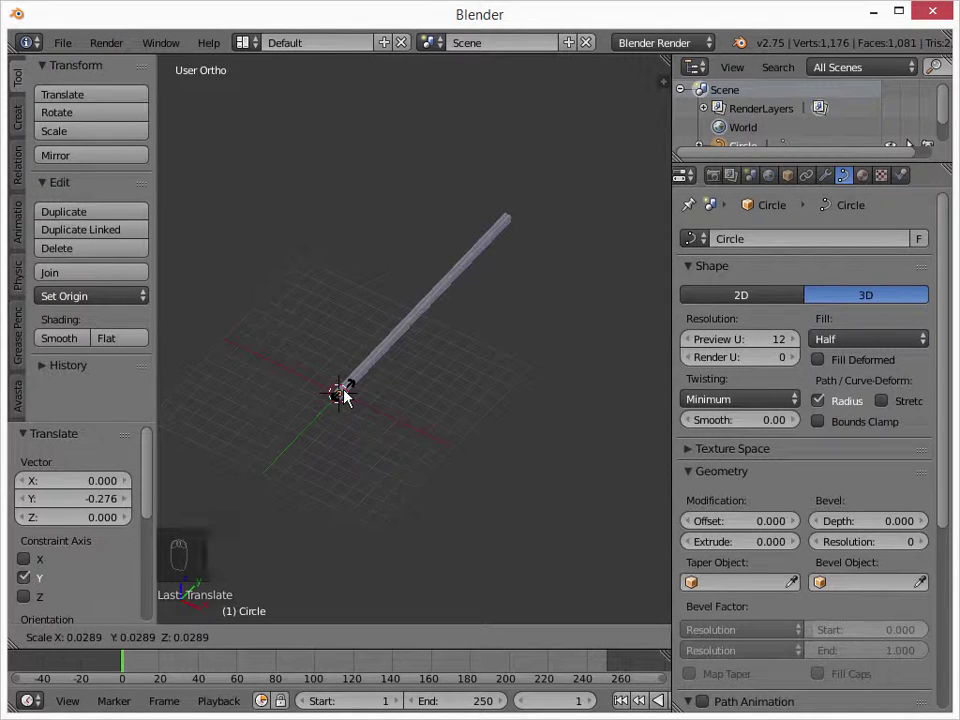
pyautogui.click(340, 393)
pyautogui.press('KP_3')
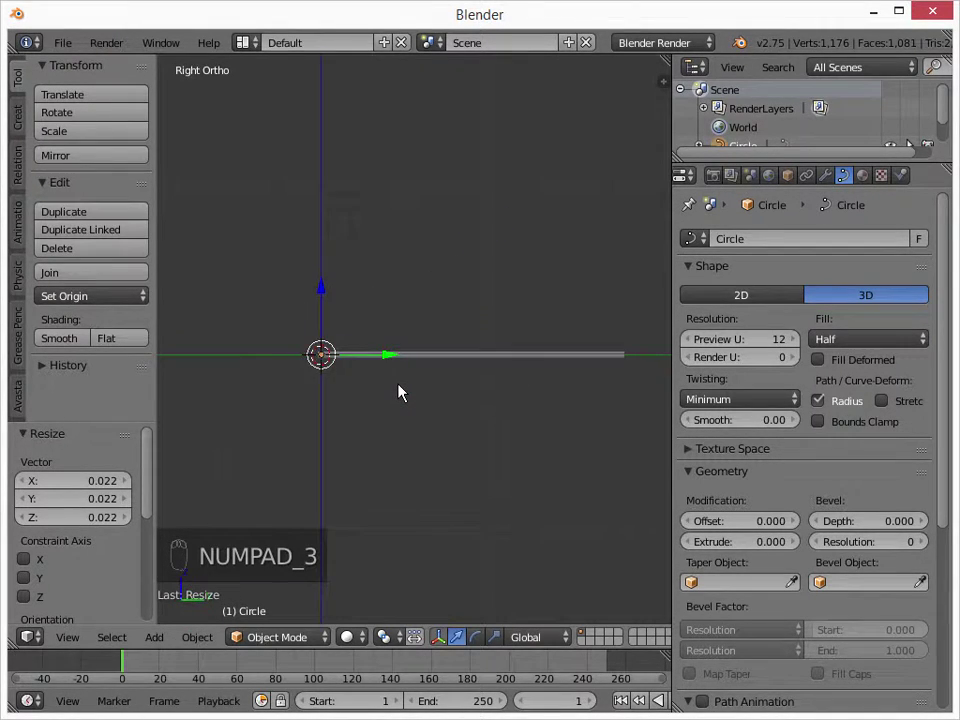
# Step: Select the NurbsPath rope, adjust its Resolution U, and enter Edit Mode
pyautogui.scroll(4, 398, 393)
pyautogui.rightClick(399, 381)
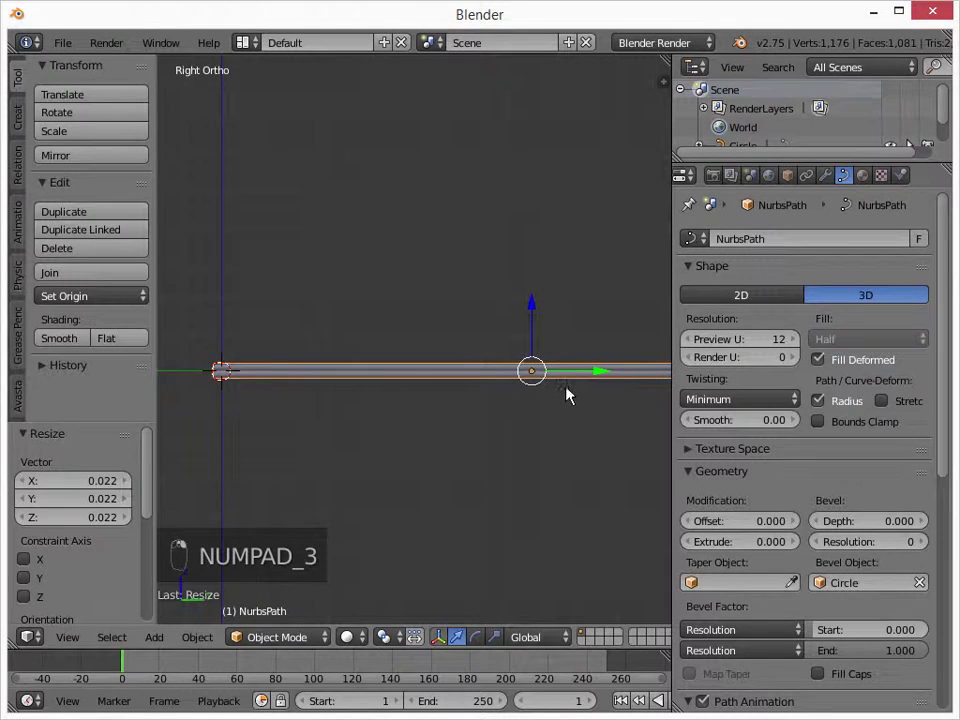
pyautogui.keyDown('shift'); pyautogui.moveTo(520, 410); pyautogui.dragTo(432, 406, button='middle'); pyautogui.keyUp('shift')
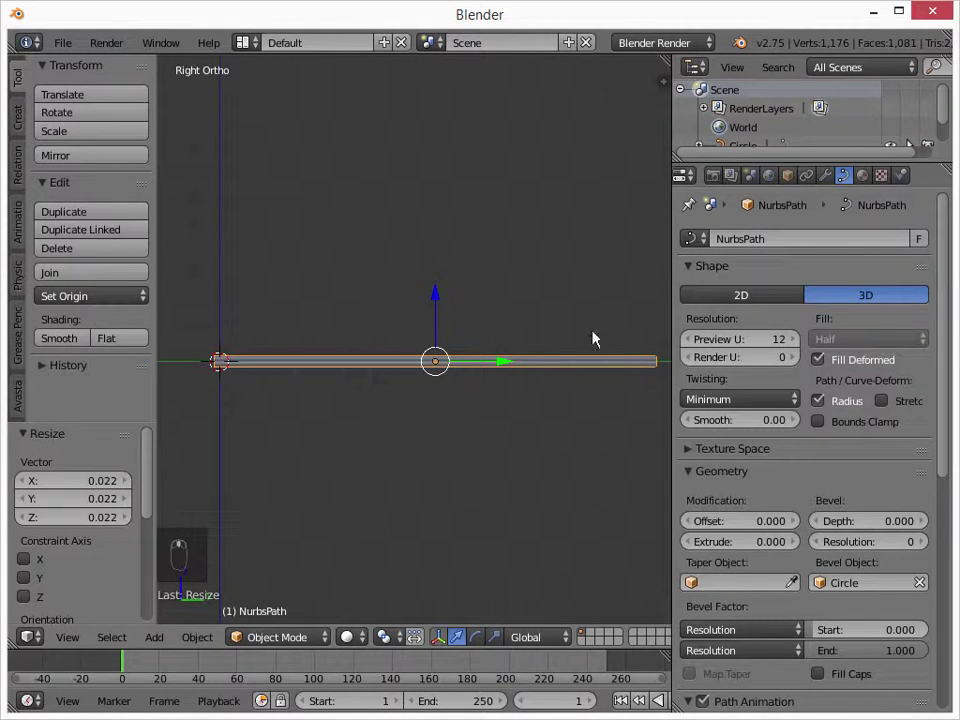
pyautogui.scroll(-10, 857, 606)
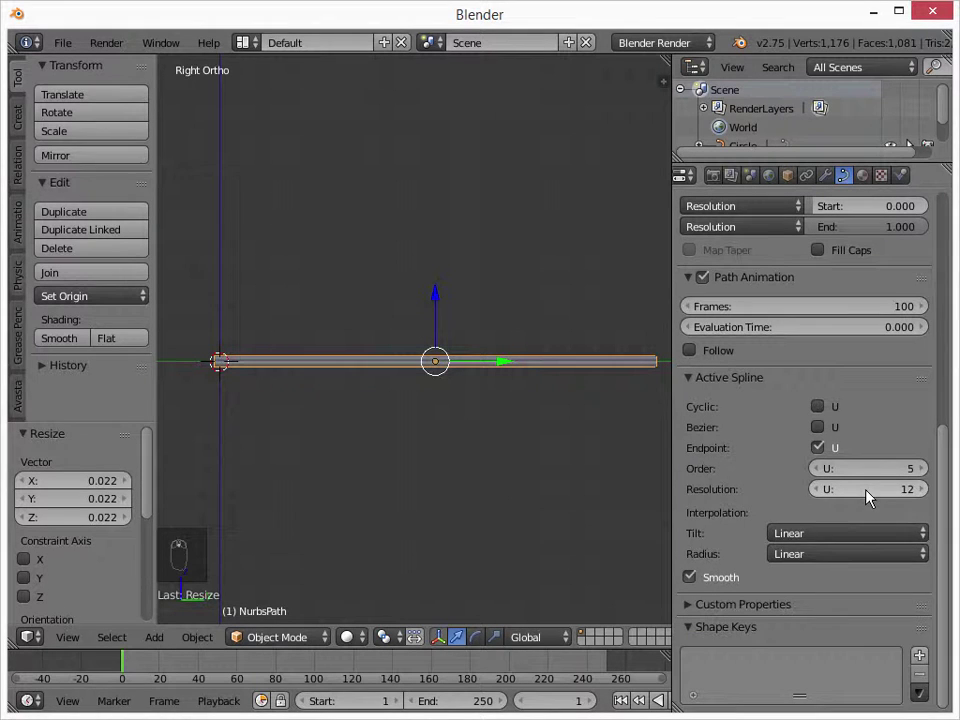
pyautogui.moveTo(868, 489)
pyautogui.mouseDown()
pyautogui.moveTo(897, 489)
pyautogui.moveTo(858, 489)
pyautogui.moveTo(879, 489)
pyautogui.moveTo(858, 489)
pyautogui.moveTo(870, 489)
pyautogui.mouseUp()
pyautogui.press('Tab')
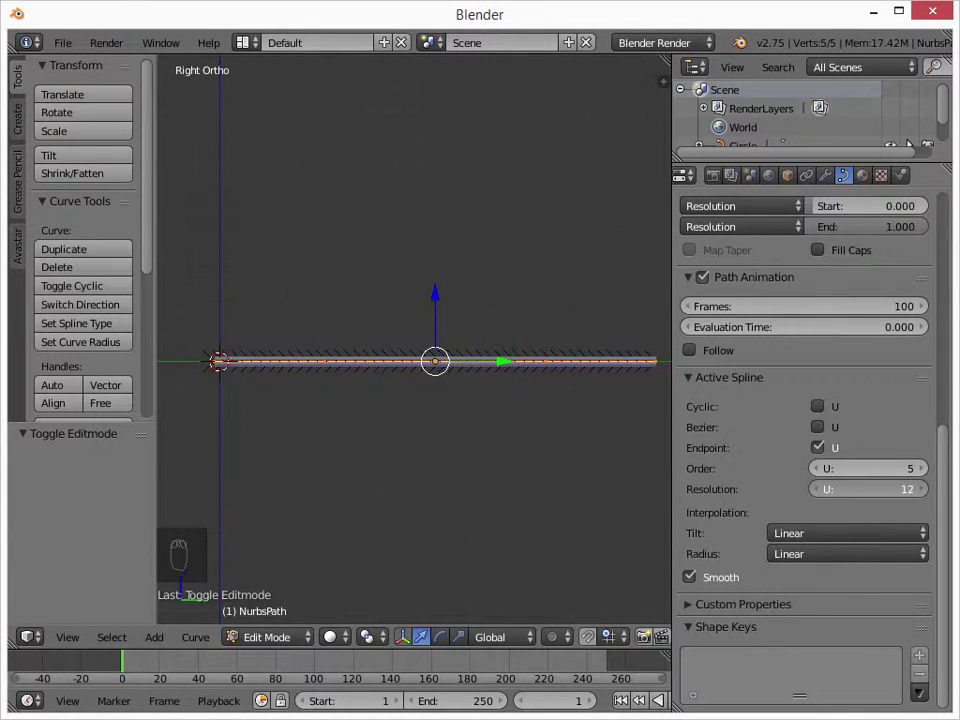
# Step: Select the rope's right end point and tilt it with Ctrl+T
pyautogui.rightClick(650, 384)
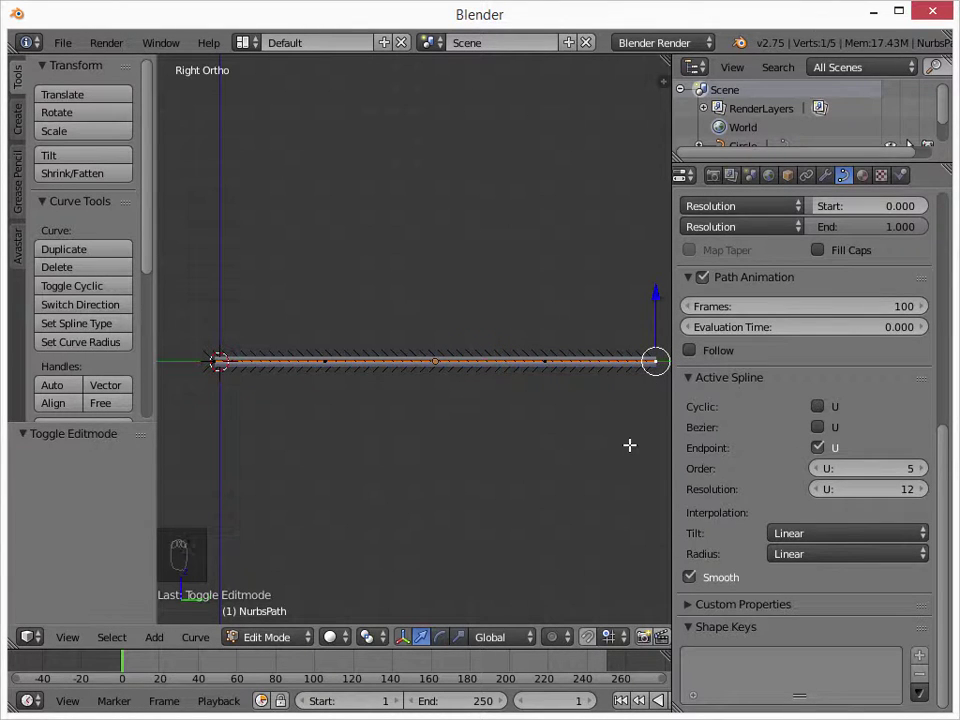
pyautogui.scroll(-2, 630, 436)
pyautogui.keyDown('shift'); pyautogui.moveTo(630, 437); pyautogui.dragTo(570, 435, button='middle'); pyautogui.keyUp('shift')
pyautogui.keyDown('ctrl'); pyautogui.scroll(-1, 546, 364); pyautogui.keyUp('ctrl')
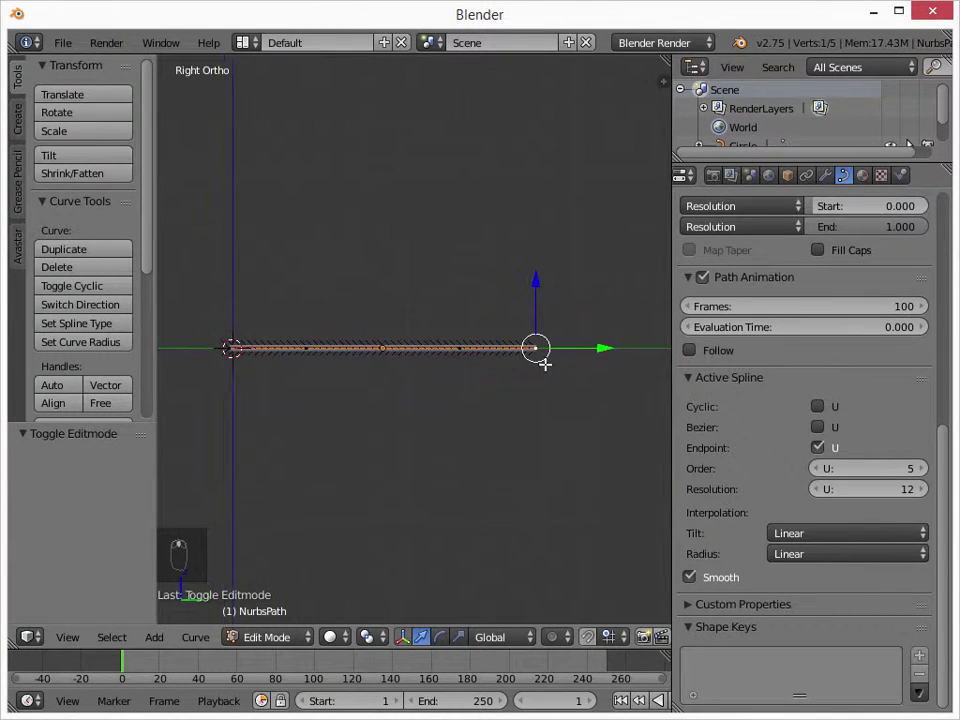
pyautogui.scroll(2, 545, 364)
pyautogui.keyDown('shift'); pyautogui.moveTo(558, 370); pyautogui.dragTo(596, 373, button='middle'); pyautogui.keyUp('shift')
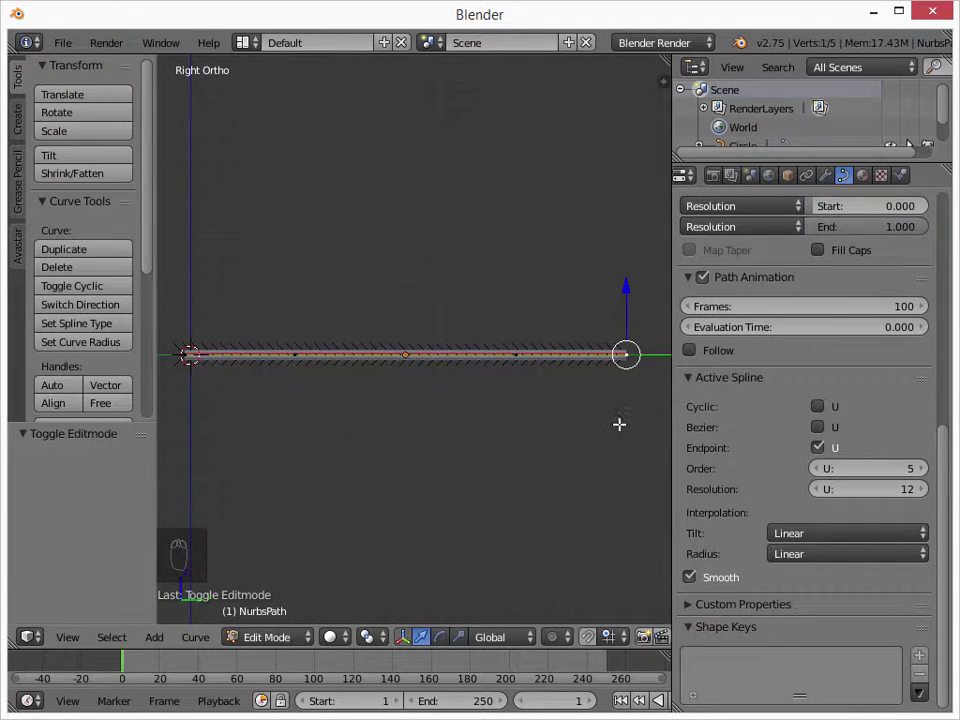
pyautogui.hotkey('ctrl', 't')
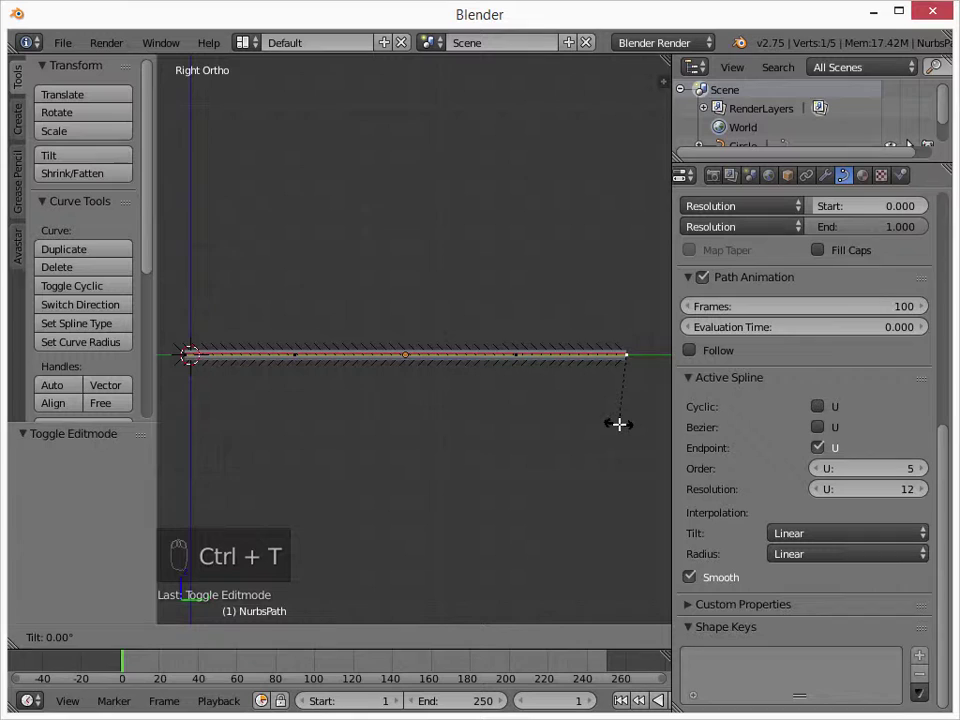
pyautogui.click(557, 321)
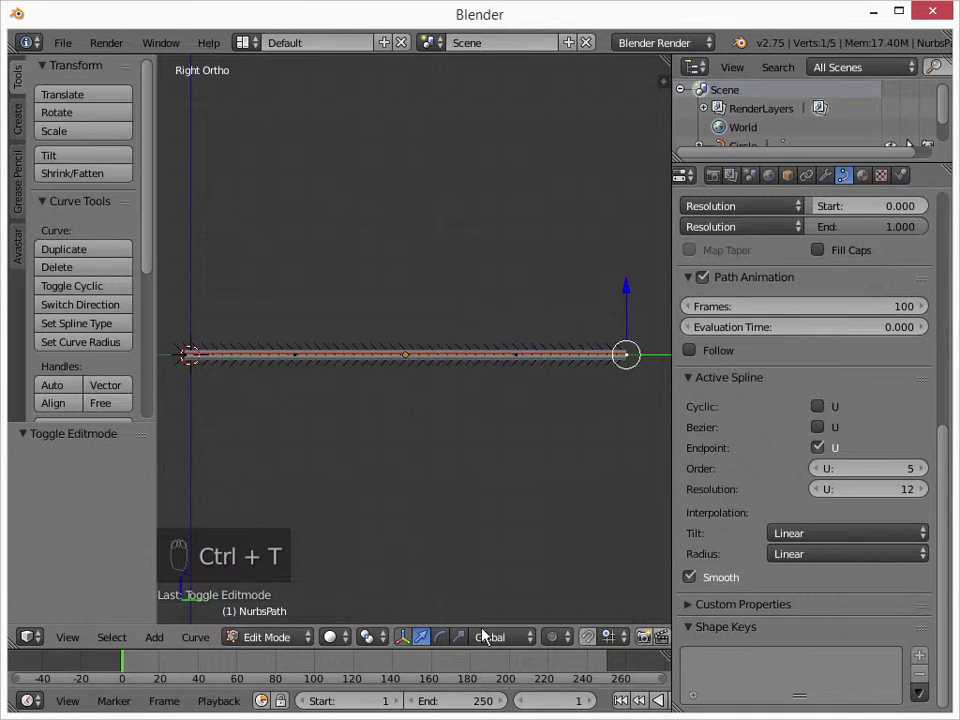
# Step: Turn on Proportional Editing and tilt the end point twice more with falloff
pyautogui.click(556, 637)
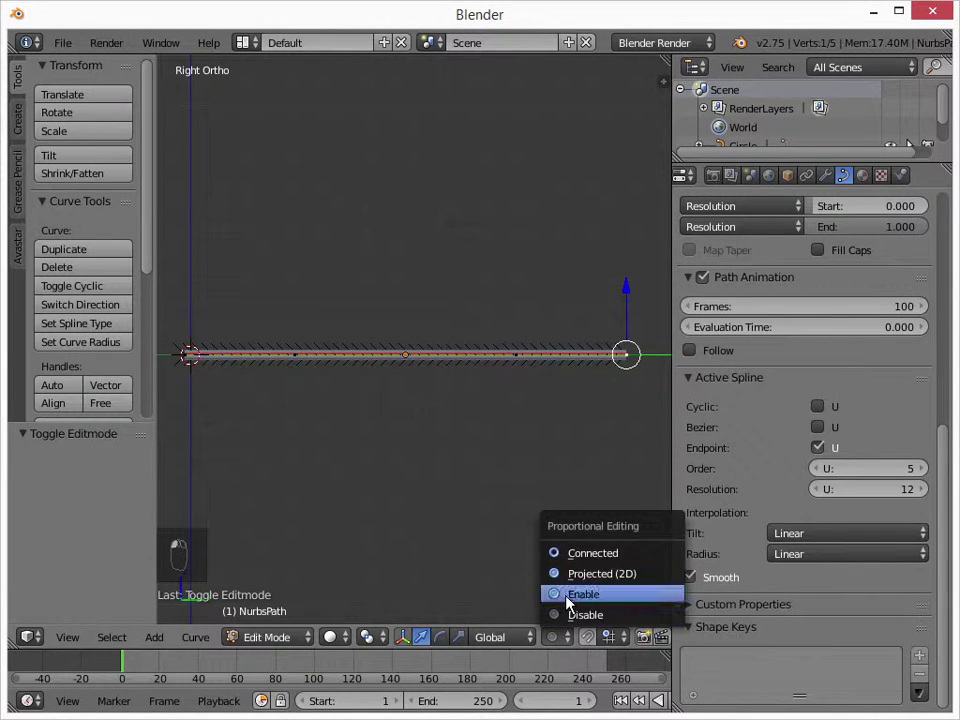
pyautogui.click(568, 600)
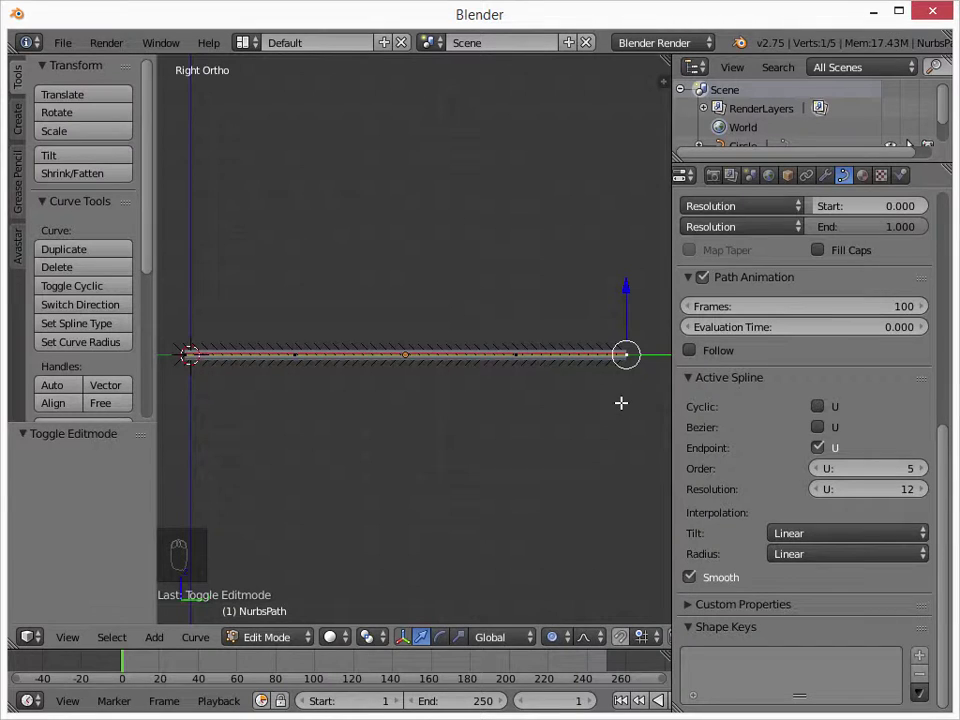
pyautogui.hotkey('ctrl', 't')
pyautogui.scroll(-20, 576, 397)
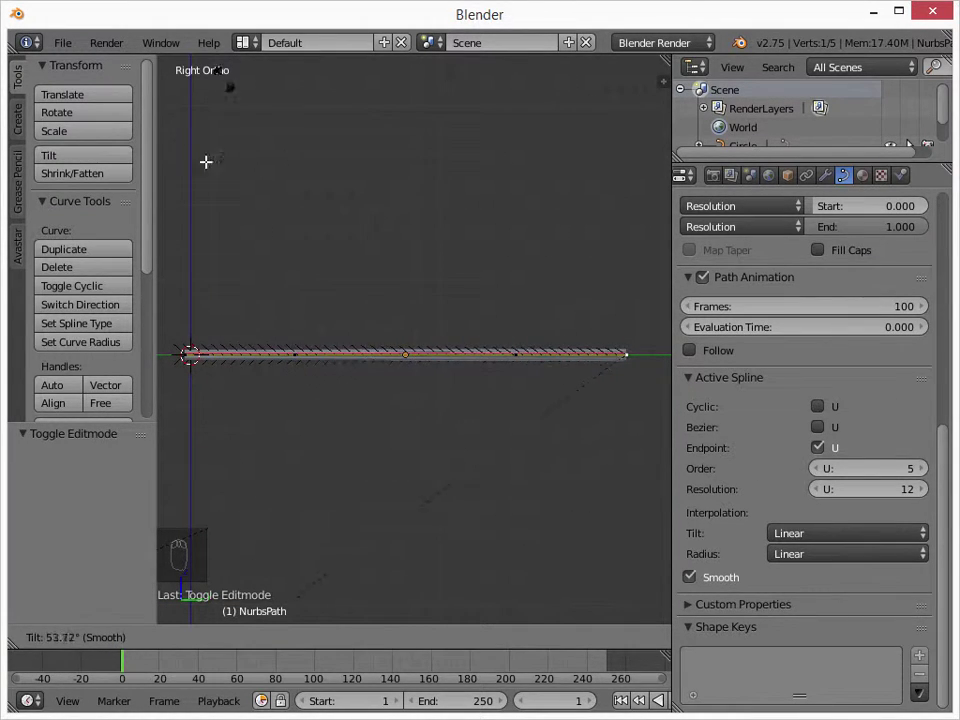
pyautogui.click(456, 89)
pyautogui.hotkey('ctrl', 't')
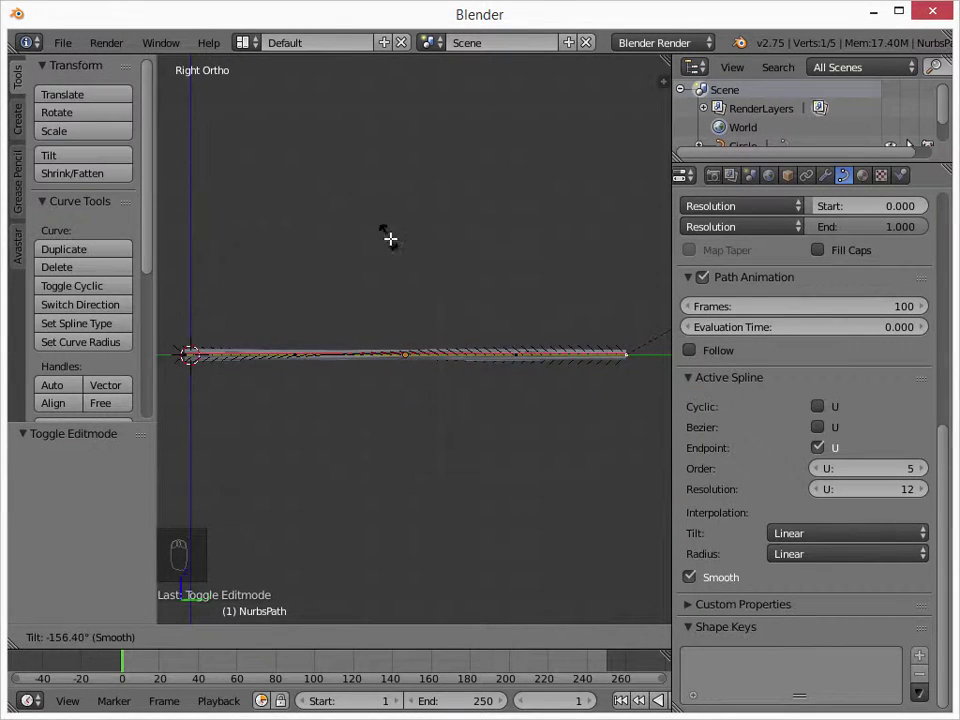
pyautogui.click(374, 303)
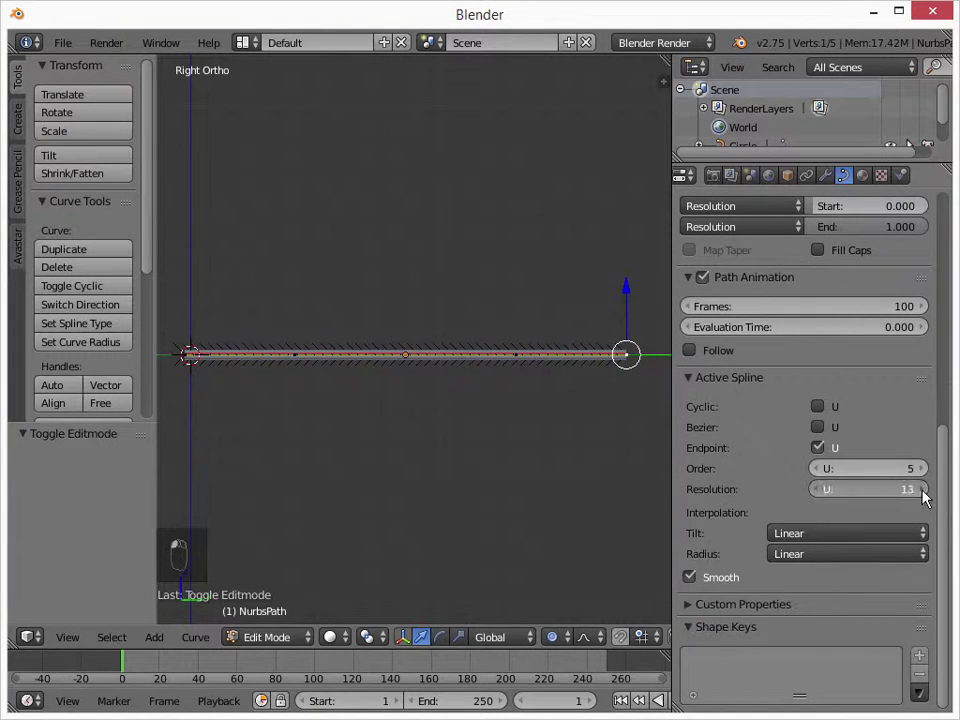
# Step: Raise Active Spline Resolution U to 24 and tilt the end point twice more
pyautogui.moveTo(924, 497); pyautogui.dragTo(952, 497)
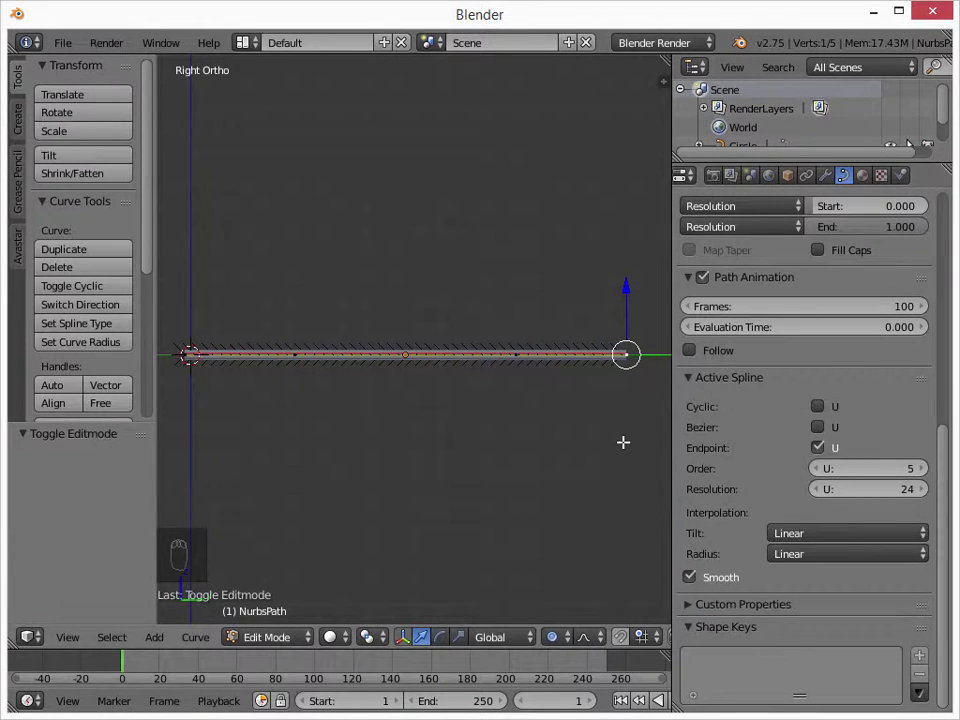
pyautogui.hotkey('ctrl', 't')
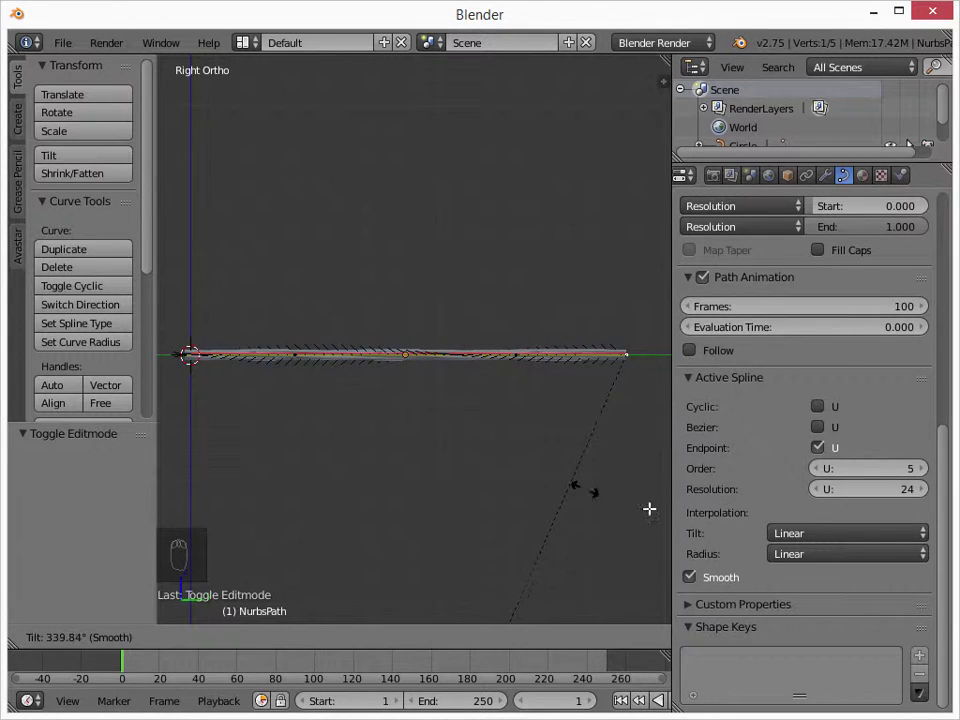
pyautogui.click(207, 482)
pyautogui.scroll(3, 222, 462)
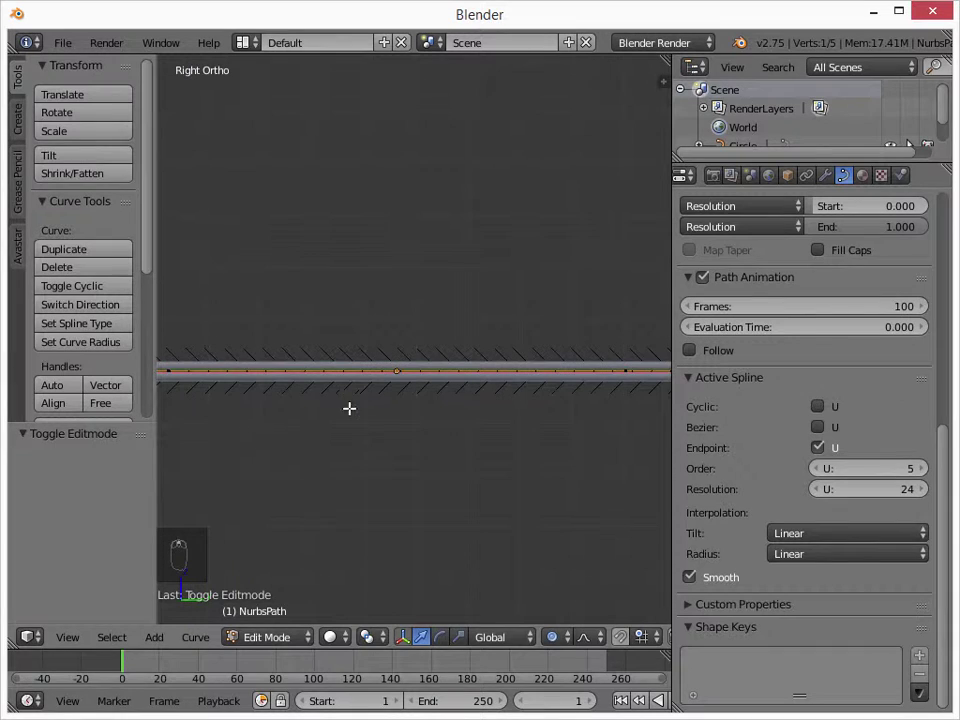
pyautogui.hotkey('ctrl', 't')
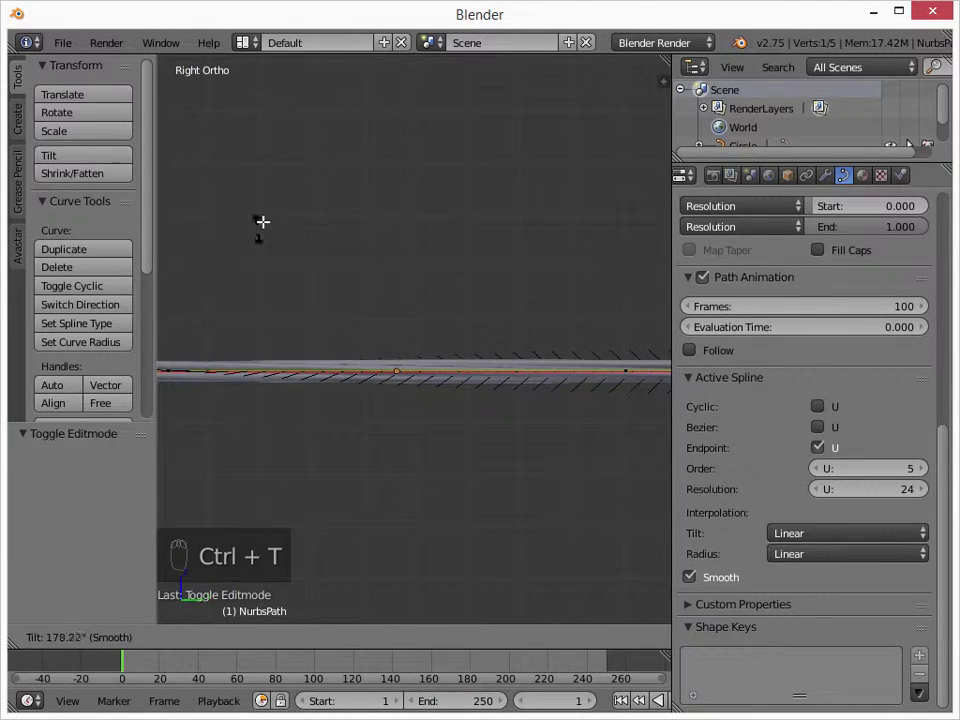
pyautogui.click(360, 227)
pyautogui.scroll(-5, 388, 294)
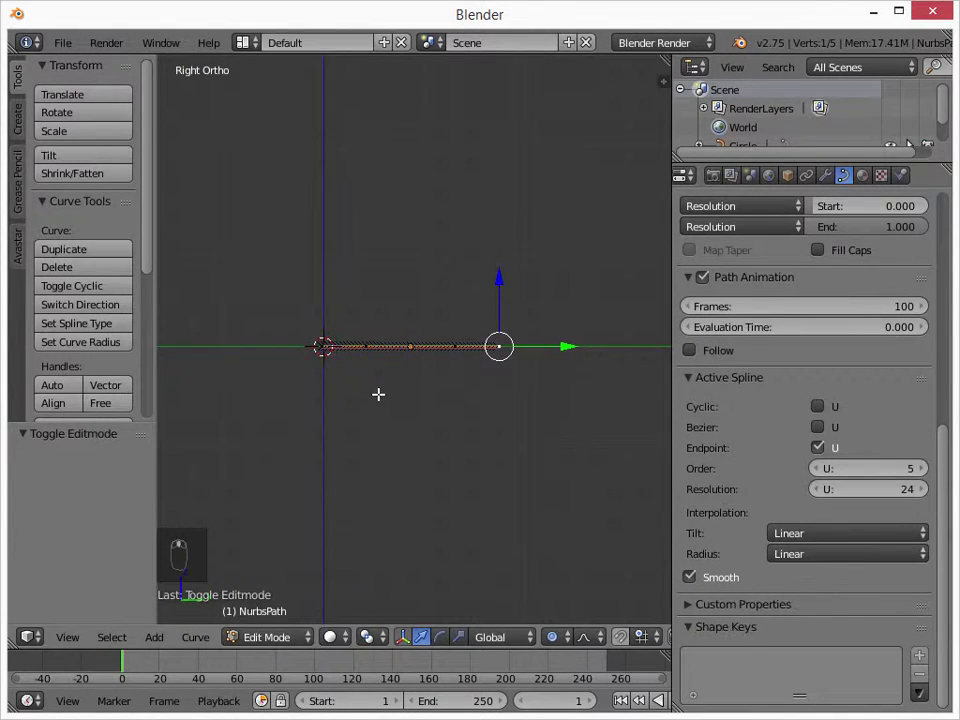
# Step: Check the twist in perspective from above, then re-tilt the end point from the right side view
pyautogui.press('KP_5')
pyautogui.moveTo(457, 426)
pyautogui.mouseDown(button='middle')
pyautogui.moveTo(456, 459)
pyautogui.moveTo(332, 390)
pyautogui.moveTo(474, 347)
pyautogui.moveTo(459, 361)
pyautogui.moveTo(452, 435)
pyautogui.moveTo(467, 431)
pyautogui.mouseUp(button='middle')
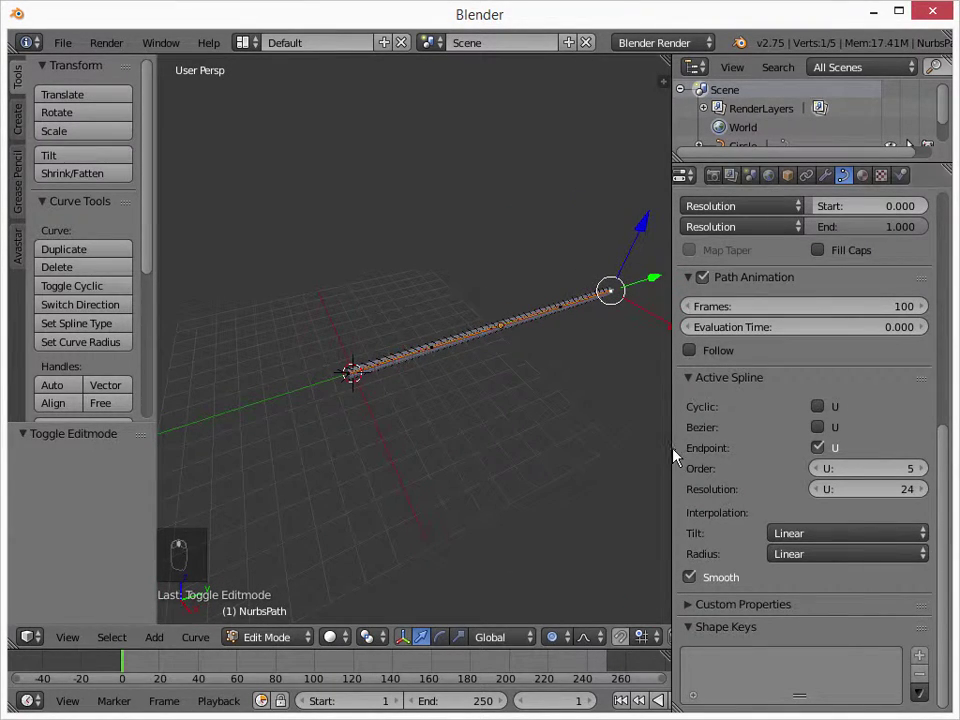
pyautogui.moveTo(673, 453); pyautogui.dragTo(803, 451)
pyautogui.moveTo(680, 465); pyautogui.dragTo(263, 462, button='middle')
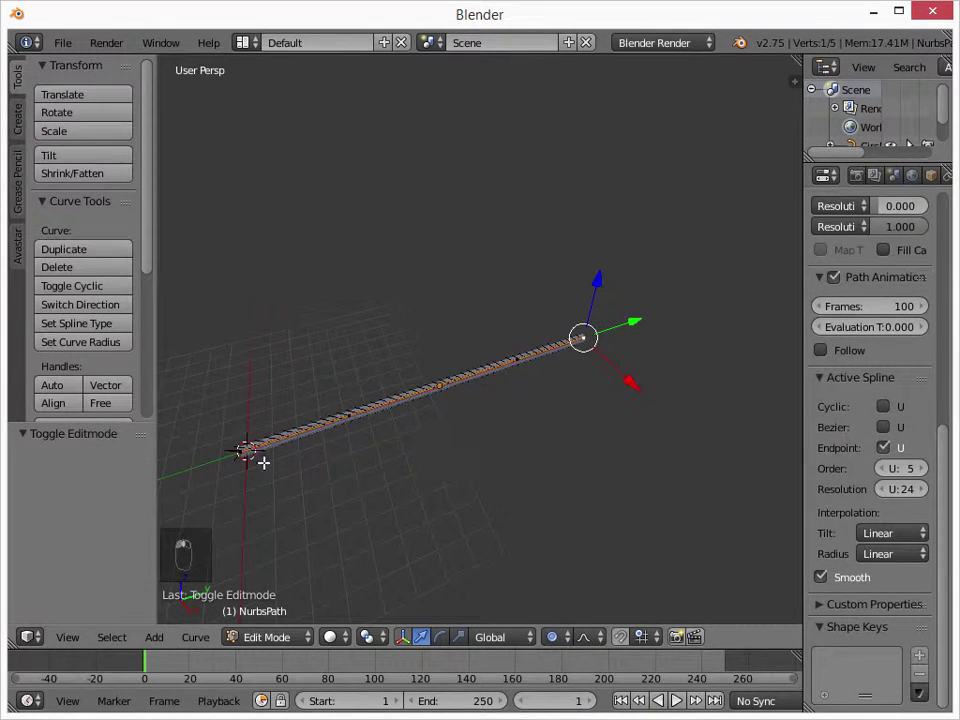
pyautogui.press('t')
pyautogui.moveTo(357, 410); pyautogui.dragTo(376, 368, button='middle')
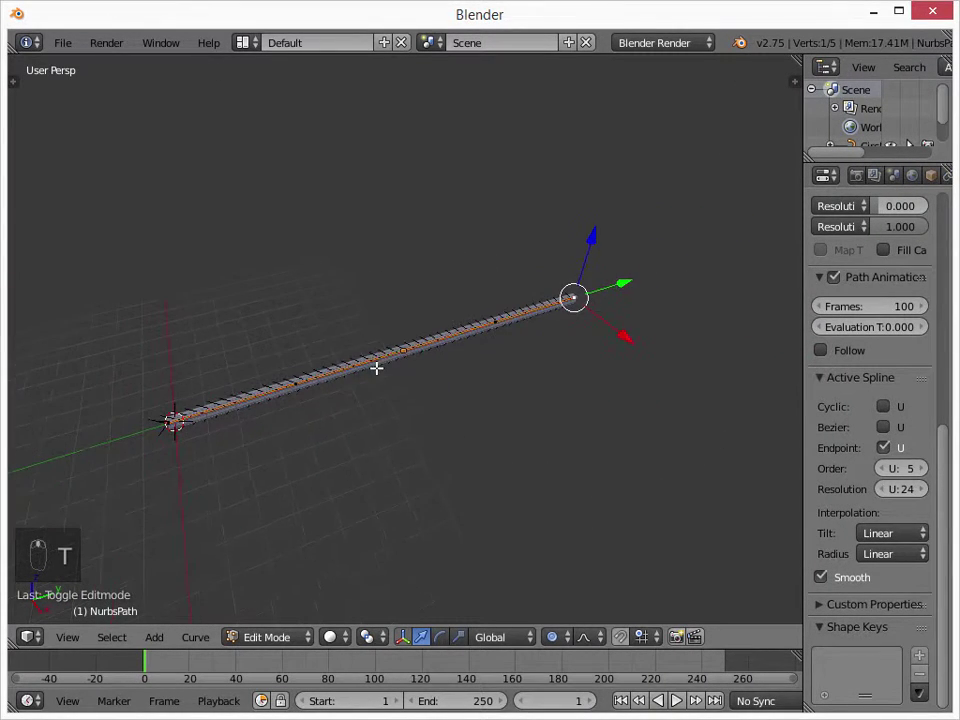
pyautogui.hotkey('ctrl', 't')
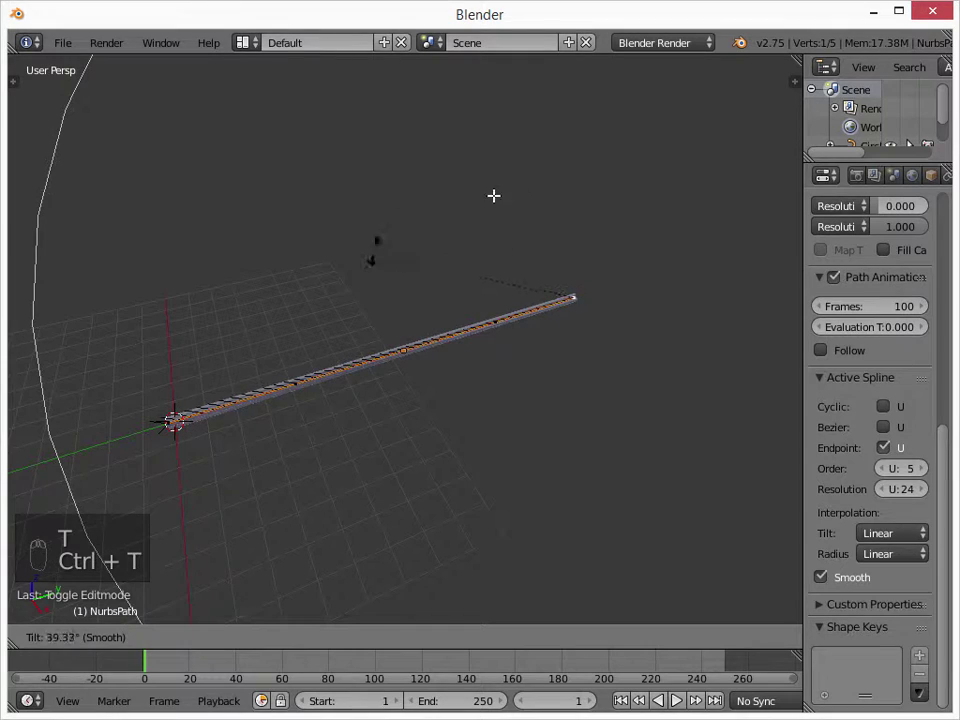
pyautogui.rightClick(478, 257)
pyautogui.press('KP_3')
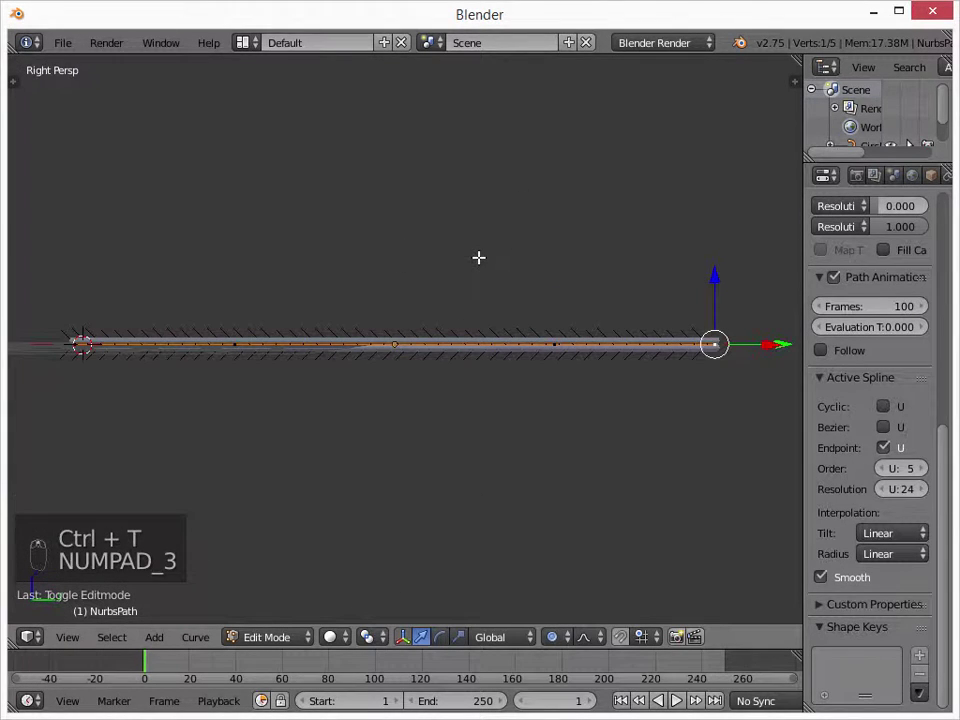
pyautogui.hotkey('ctrl', 't')
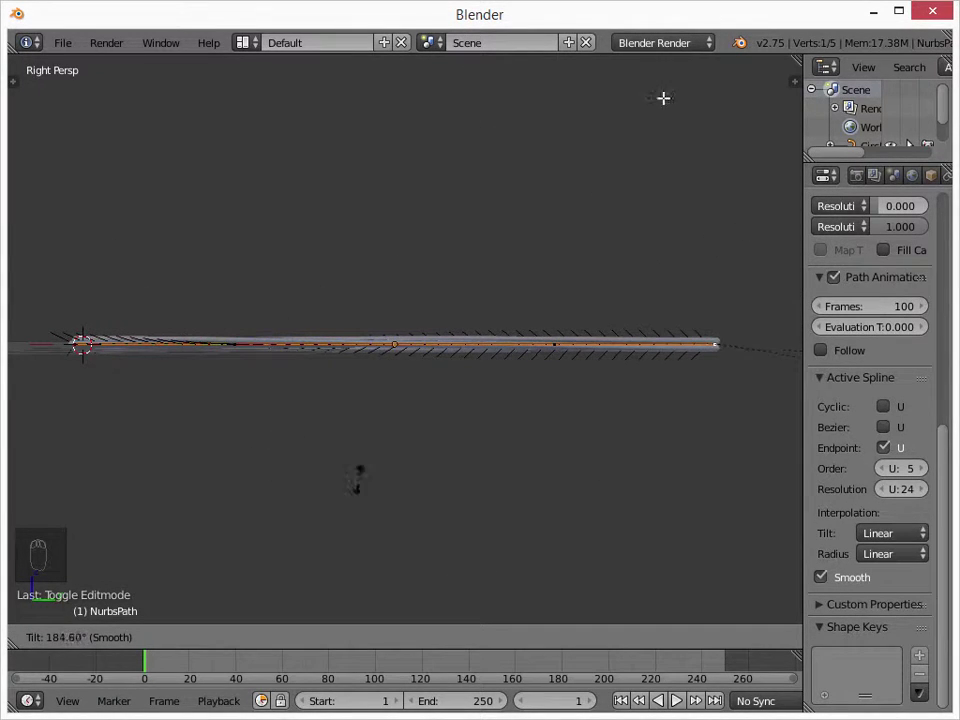
pyautogui.click(402, 353)
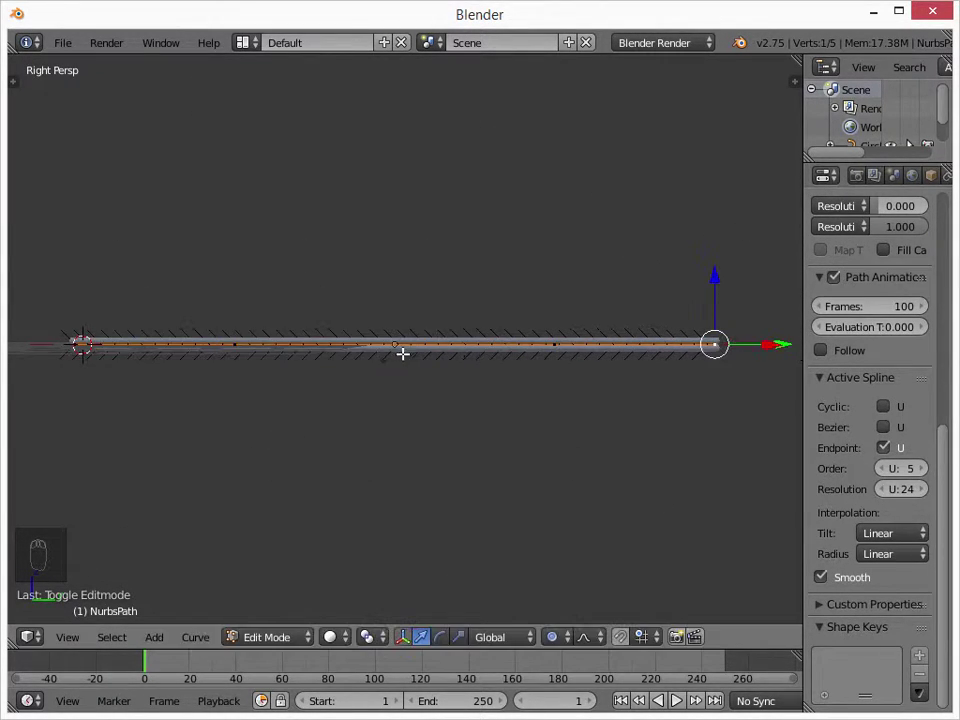
# Step: Select all points, subdivide the curve, and tilt the whole selection
pyautogui.press('a')
pyautogui.press('a')
pyautogui.press('a')
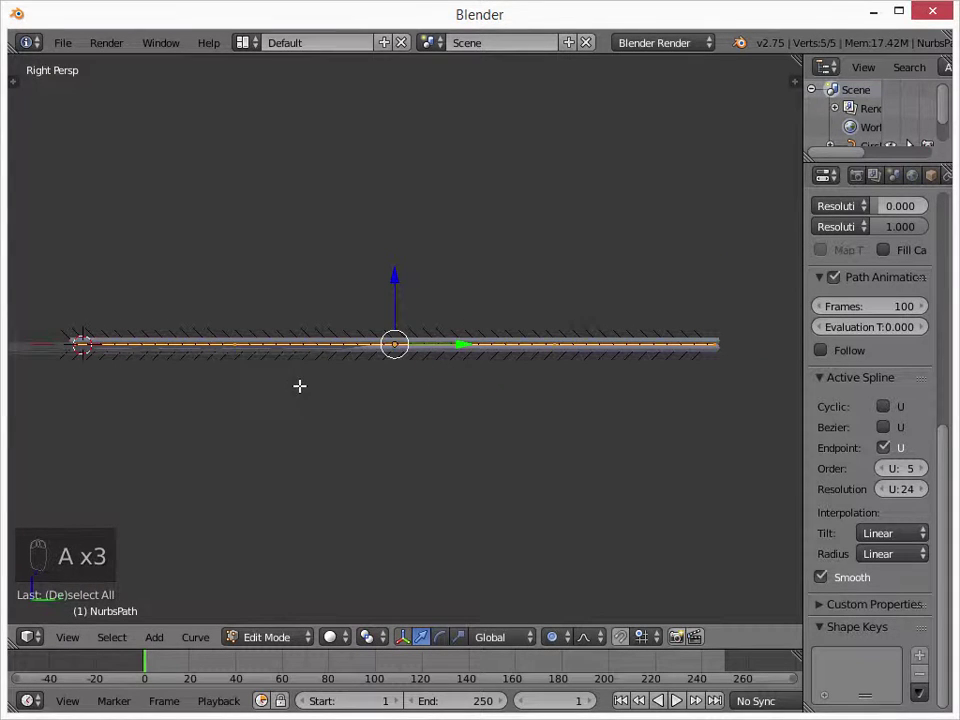
pyautogui.press('t')
pyautogui.scroll(-5, 74, 366)
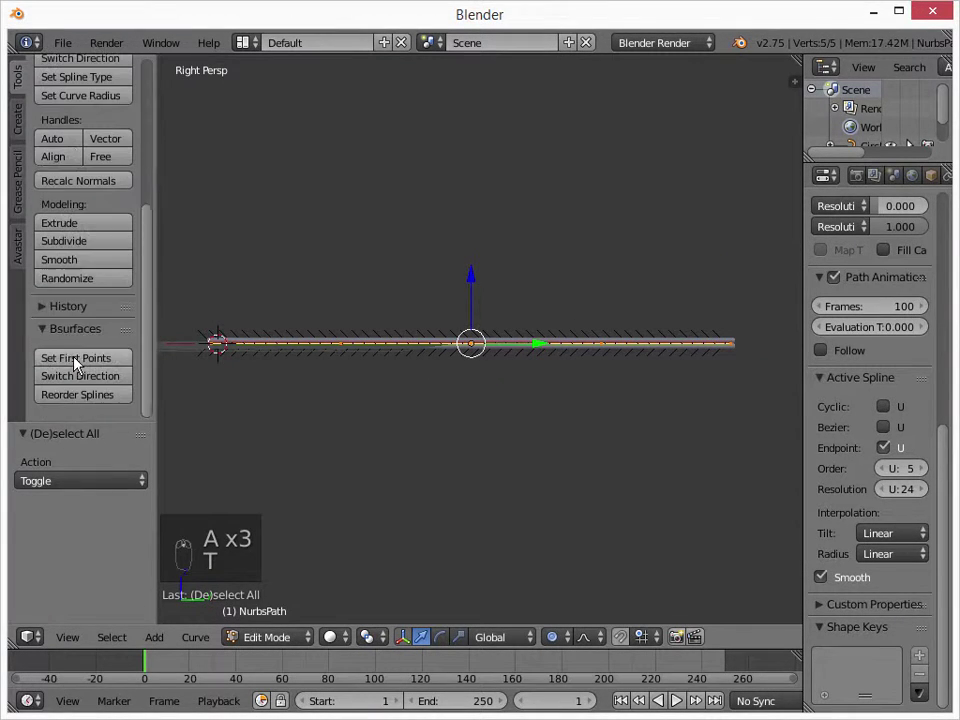
pyautogui.scroll(5, 104, 309)
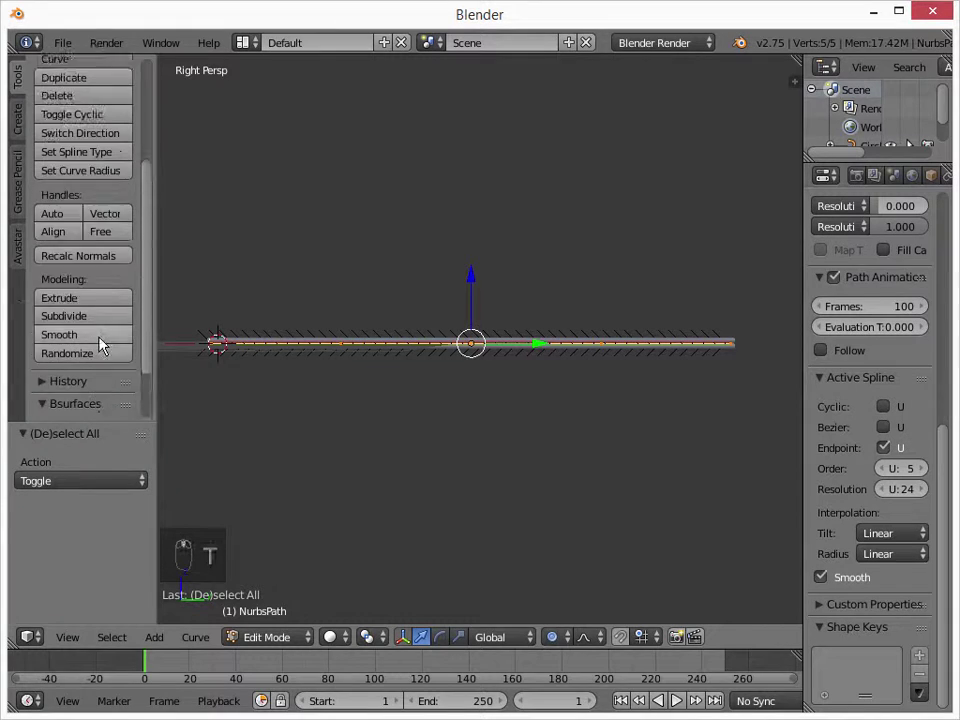
pyautogui.scroll(-2, 102, 303)
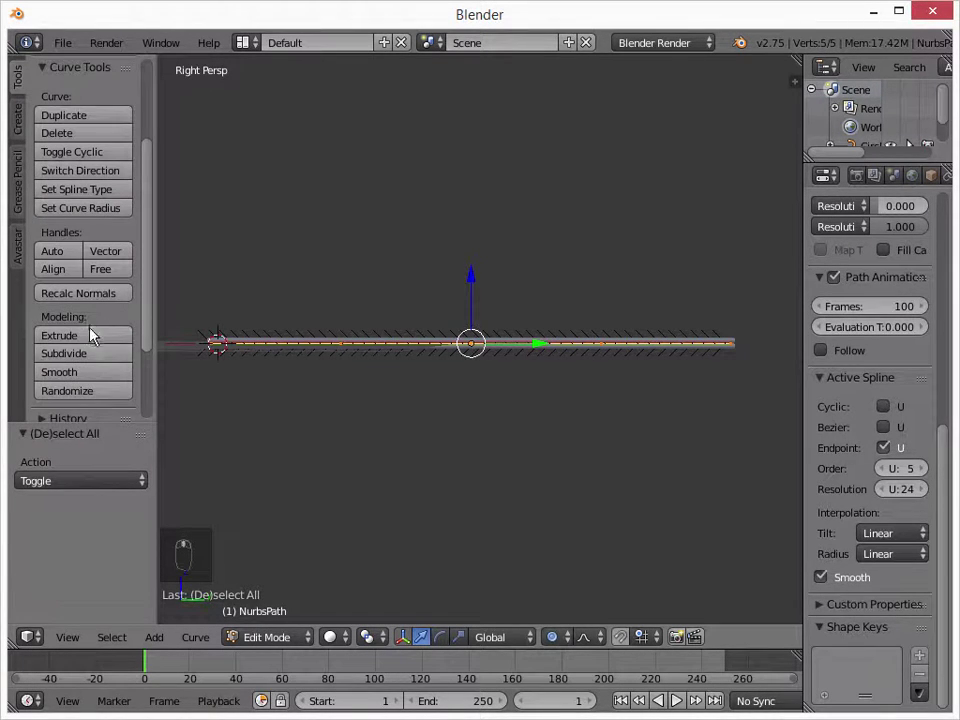
pyautogui.click(86, 355)
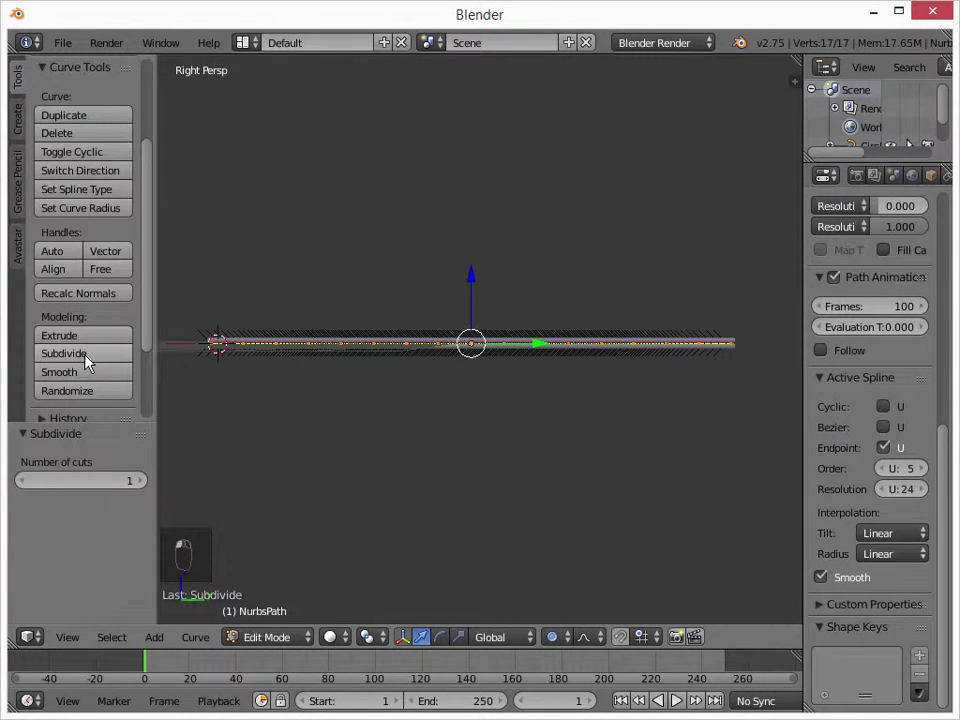
pyautogui.hotkey('ctrl', 't')
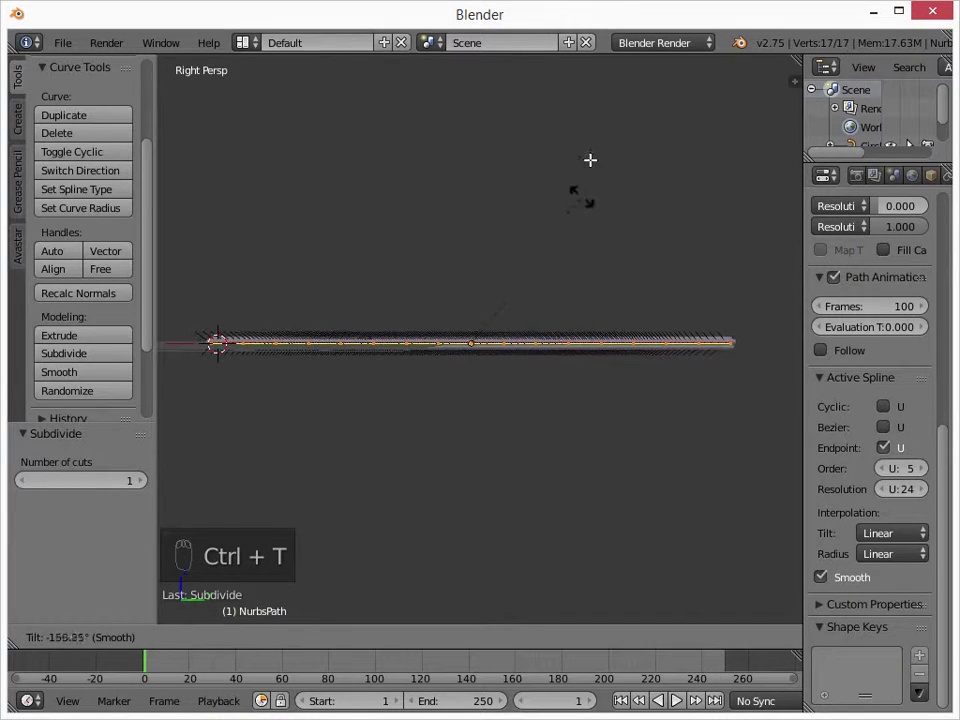
pyautogui.click(564, 480)
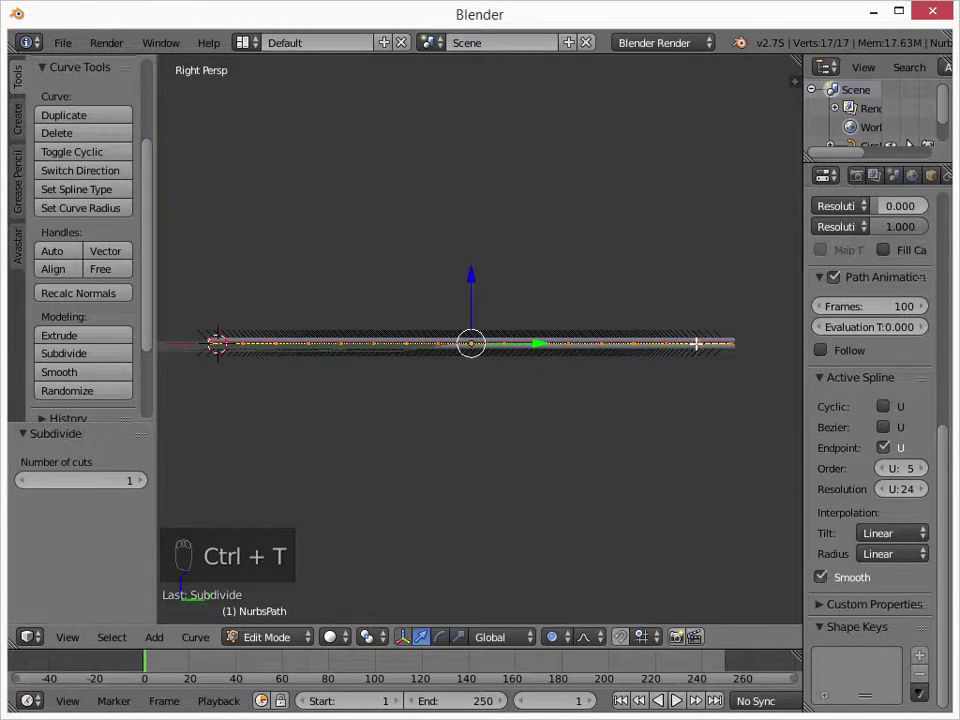
# Step: Select the right endpoint, abandon a tilt, and undo the subdivisions with Ctrl+Z
pyautogui.rightClick(729, 343)
pyautogui.hotkey('ctrl', 't')
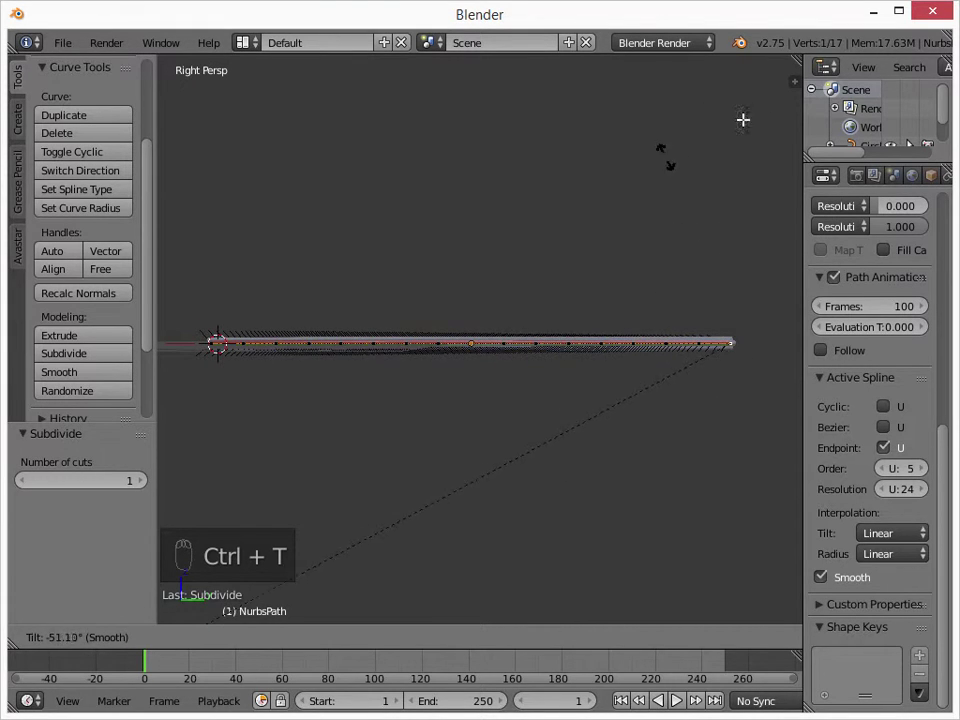
pyautogui.rightClick(381, 343)
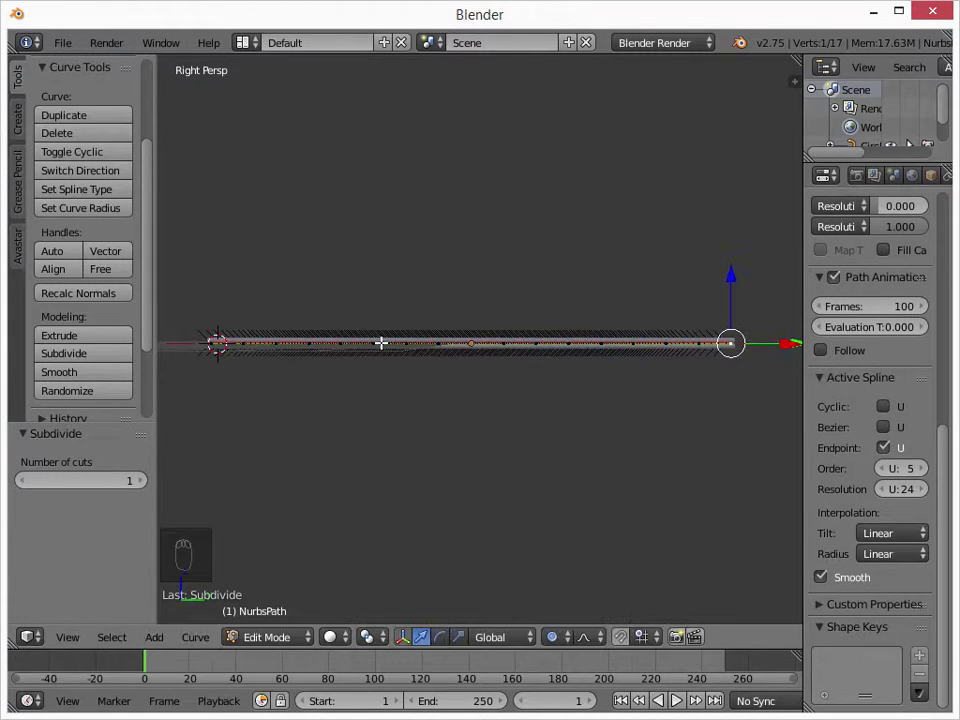
pyautogui.hotkey('ctrl', 'z')
pyautogui.hotkey('ctrl', 'z')
pyautogui.hotkey('ctrl', 'z')
pyautogui.hotkey('ctrl', 'z')
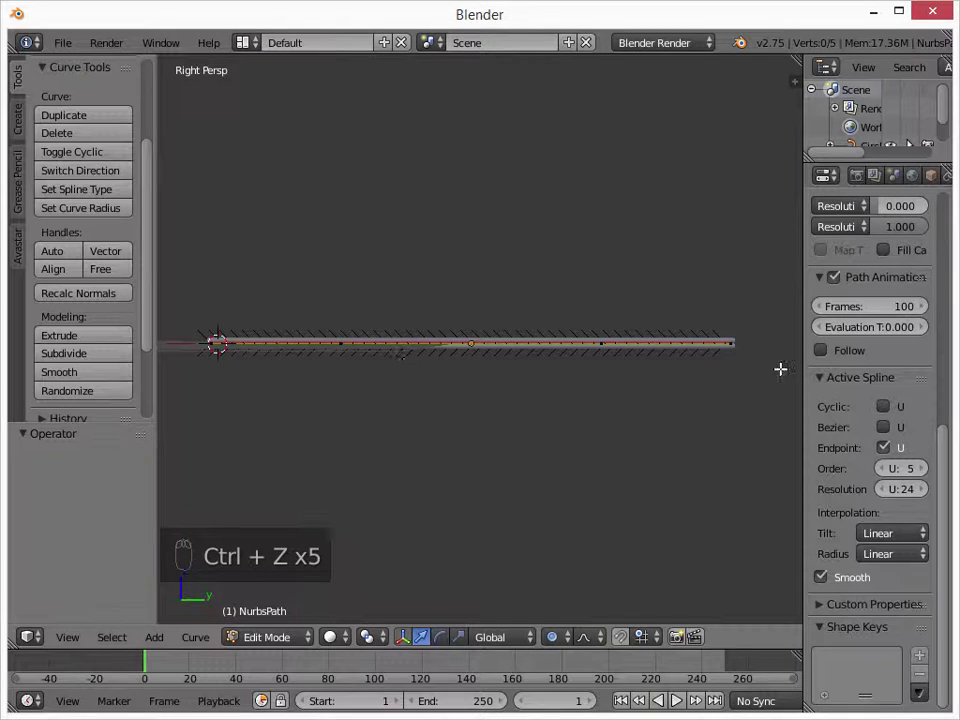
# Step: Tilt the selected end point to about 447.6°, then again to about 95.4°
pyautogui.hotkey('ctrl', 't')
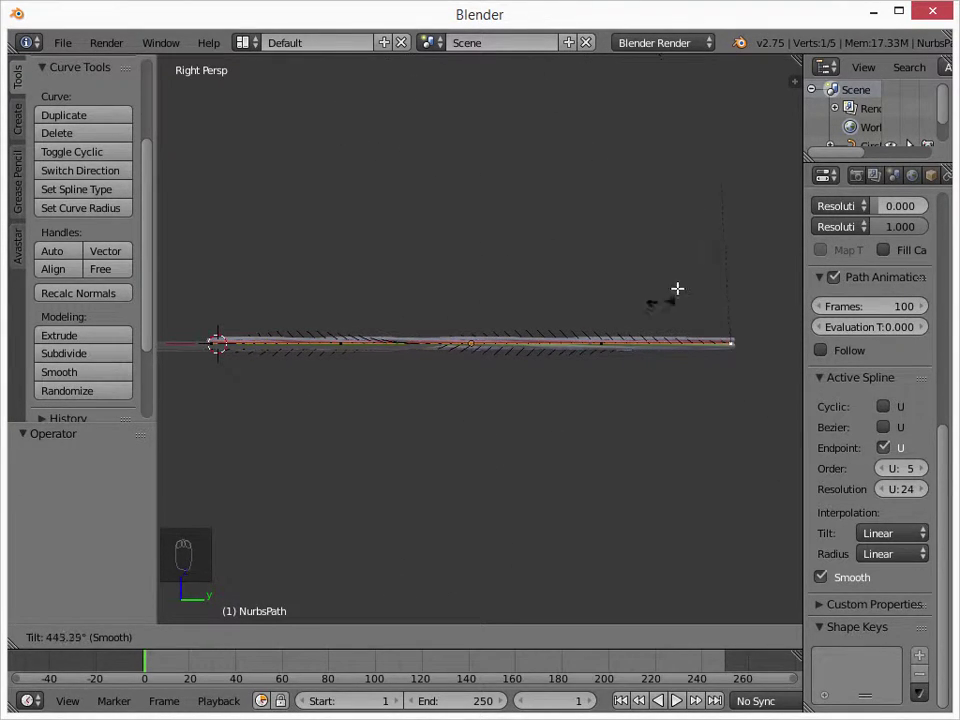
pyautogui.click(754, 190)
pyautogui.moveTo(568, 330); pyautogui.dragTo(624, 405, button='middle')
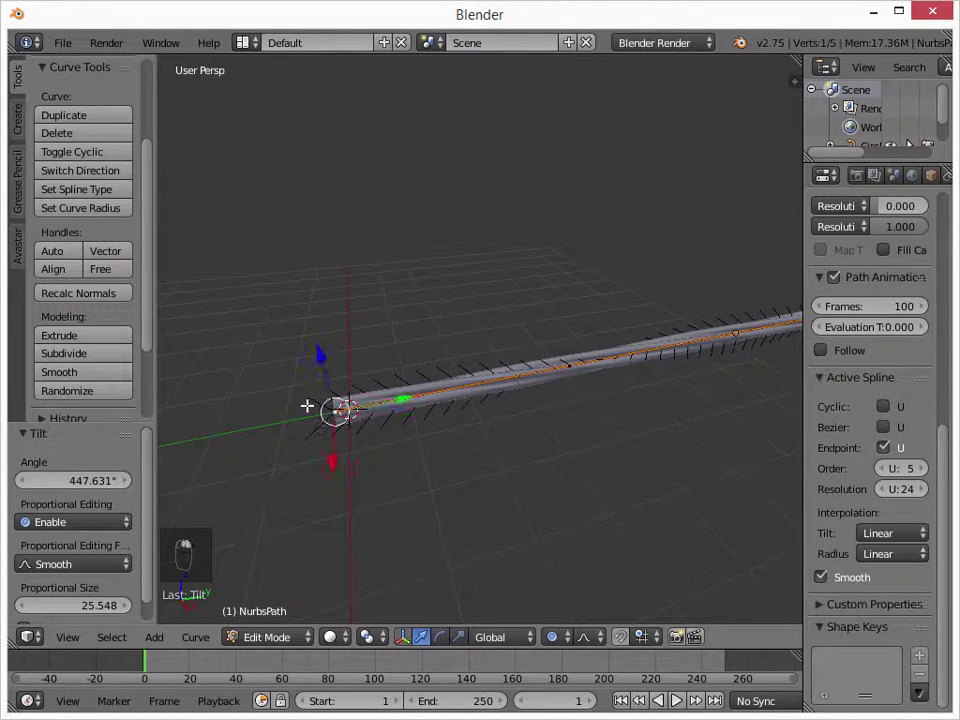
pyautogui.hotkey('ctrl', 't')
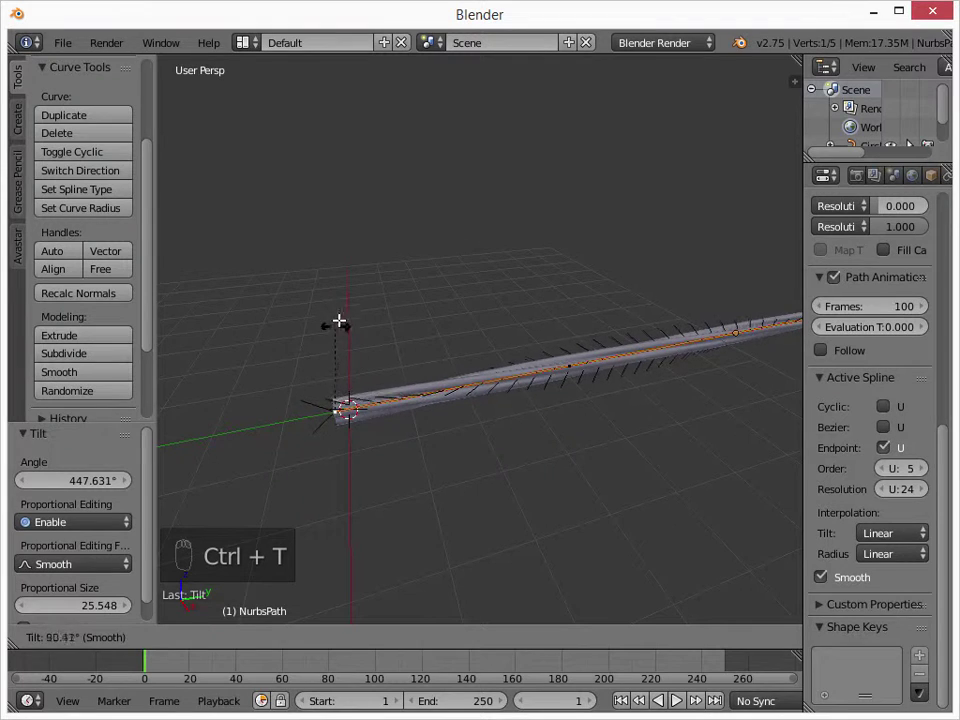
pyautogui.click(339, 321)
pyautogui.moveTo(339, 321); pyautogui.dragTo(583, 459, button='middle')
# Step: Select the far endpoint and tilt it to about 98.083° to complete the spiral
pyautogui.rightClick(495, 418)
pyautogui.hotkey('ctrl', 't')
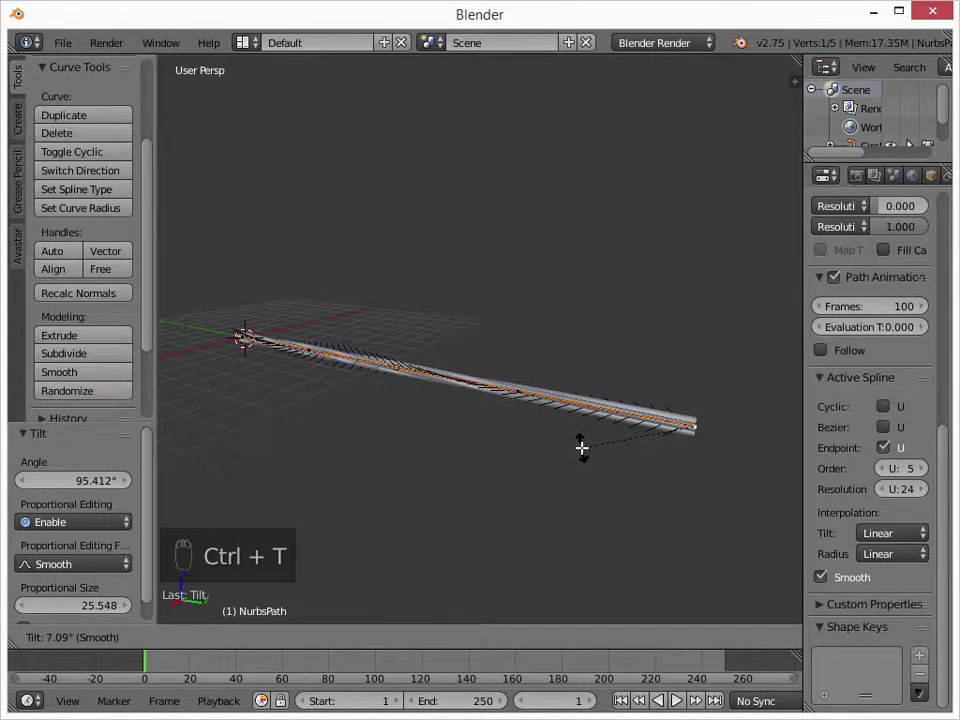
pyautogui.scroll(10, 582, 448)
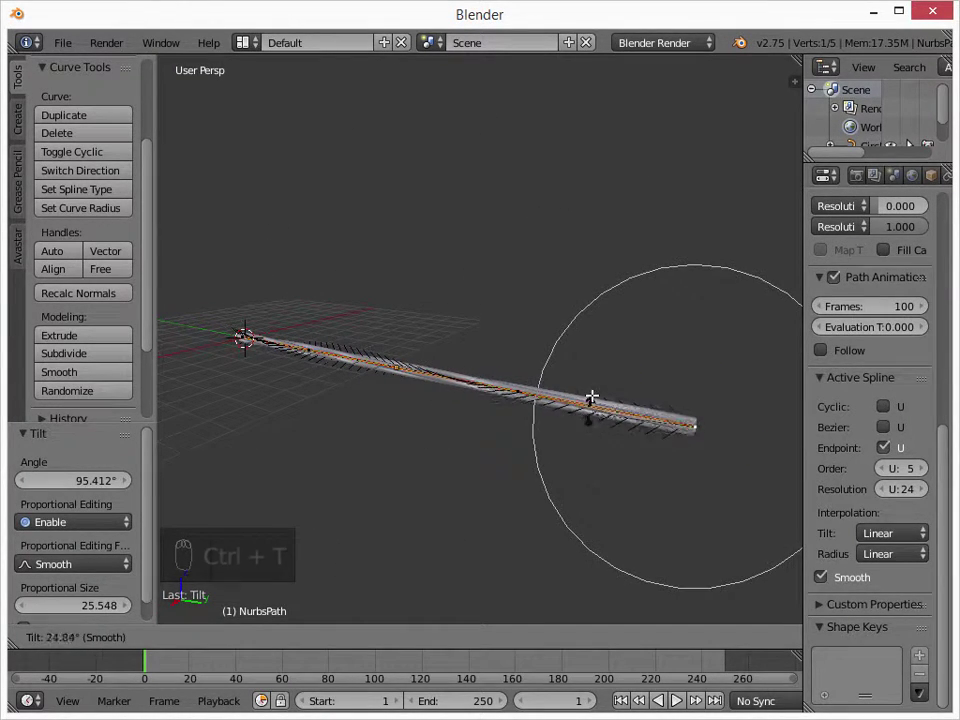
pyautogui.click(624, 257)
pyautogui.moveTo(624, 257); pyautogui.dragTo(658, 388, button='middle')
pyautogui.press('Tab')
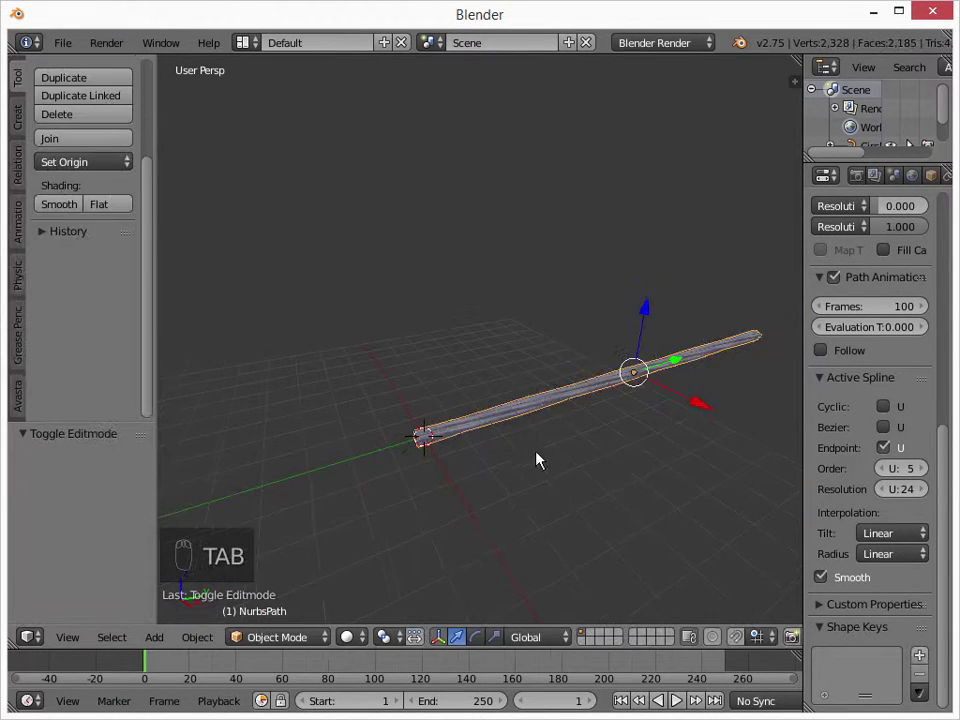
pyautogui.moveTo(551, 478); pyautogui.dragTo(491, 461, button='middle')
pyautogui.moveTo(578, 421); pyautogui.dragTo(568, 422, button='middle')
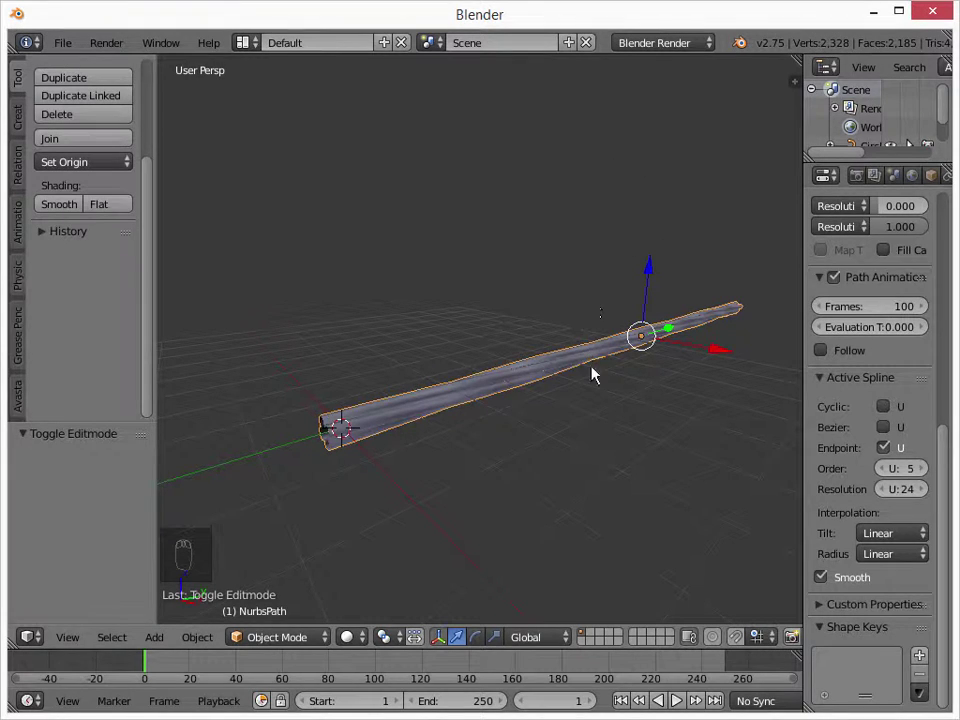
pyautogui.hotkey('shift', 'd')
pyautogui.rightClick(563, 456)
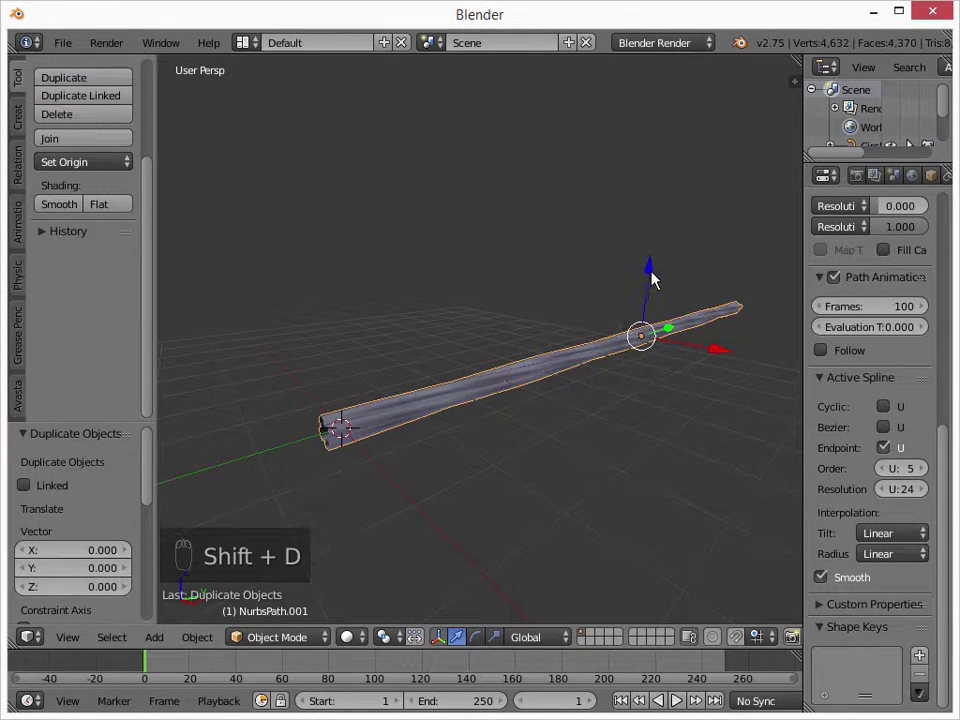
pyautogui.press('g')
pyautogui.press('z')
pyautogui.click(643, 372)
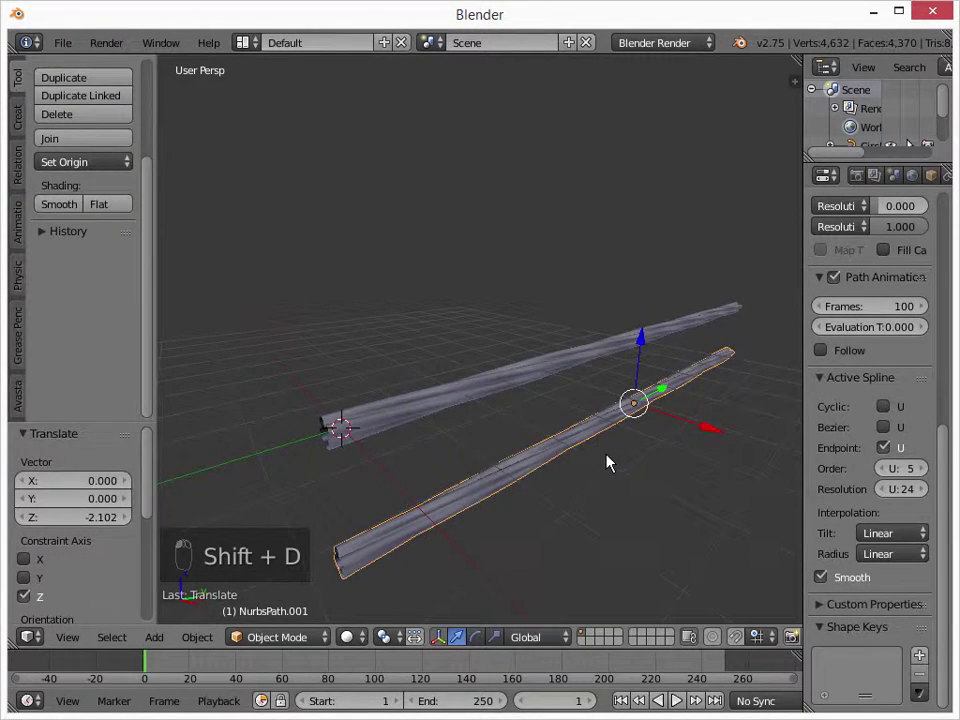
pyautogui.hotkey('alt', 'c')
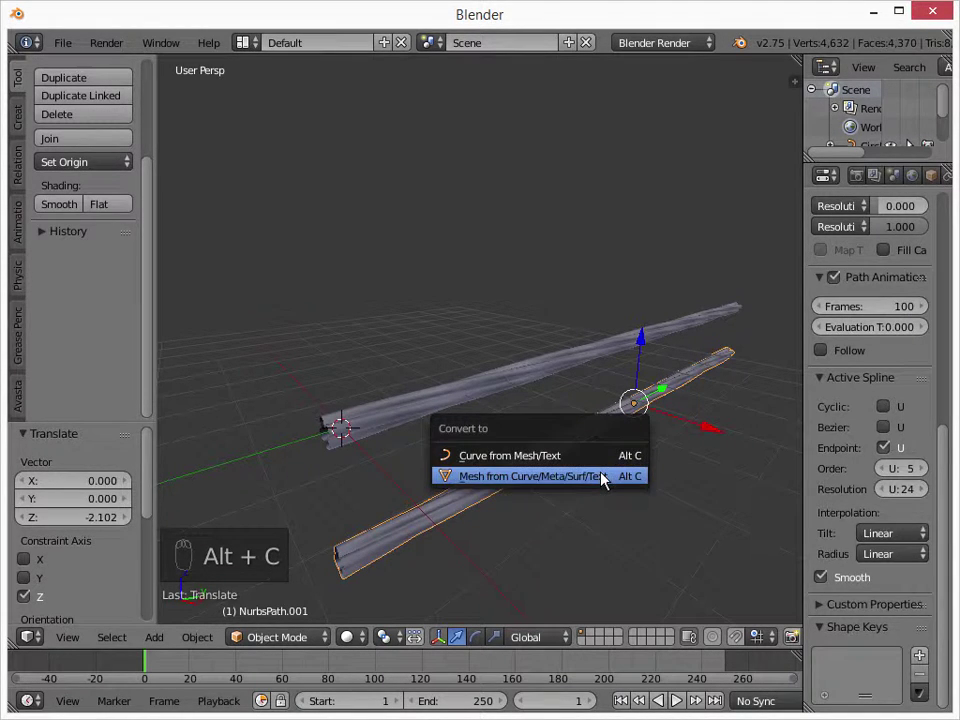
pyautogui.click(603, 480)
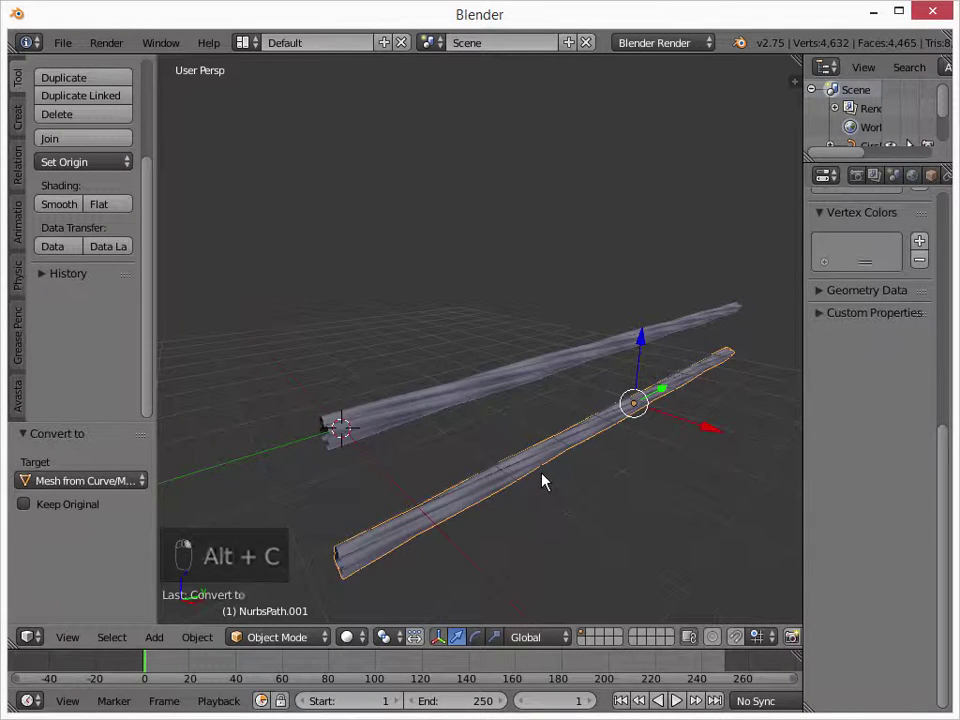
pyautogui.press('Tab')
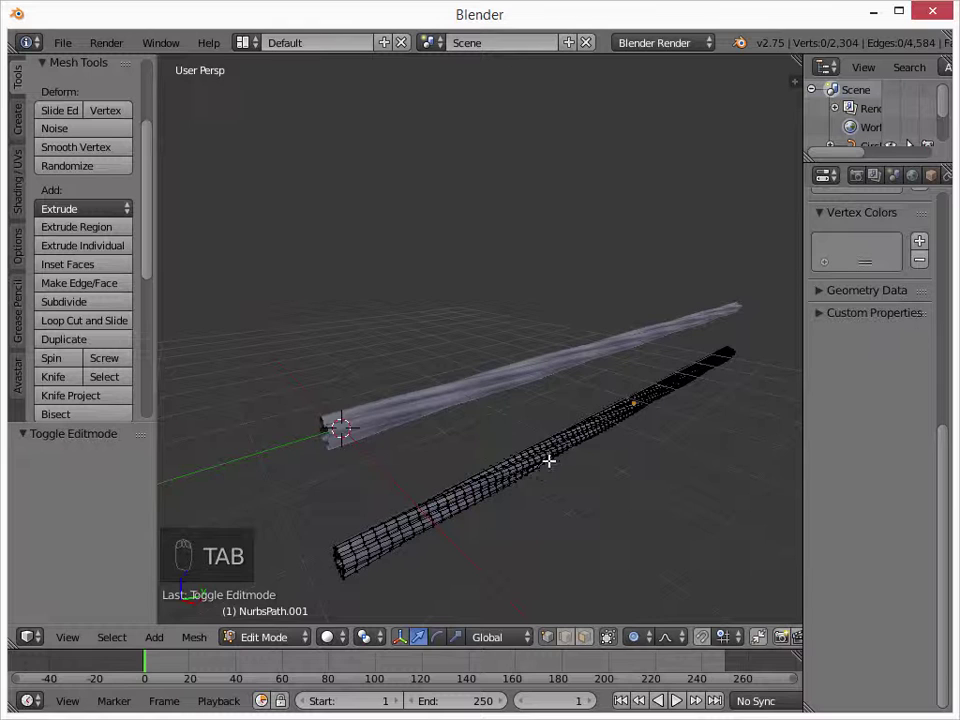
pyautogui.press('Tab')
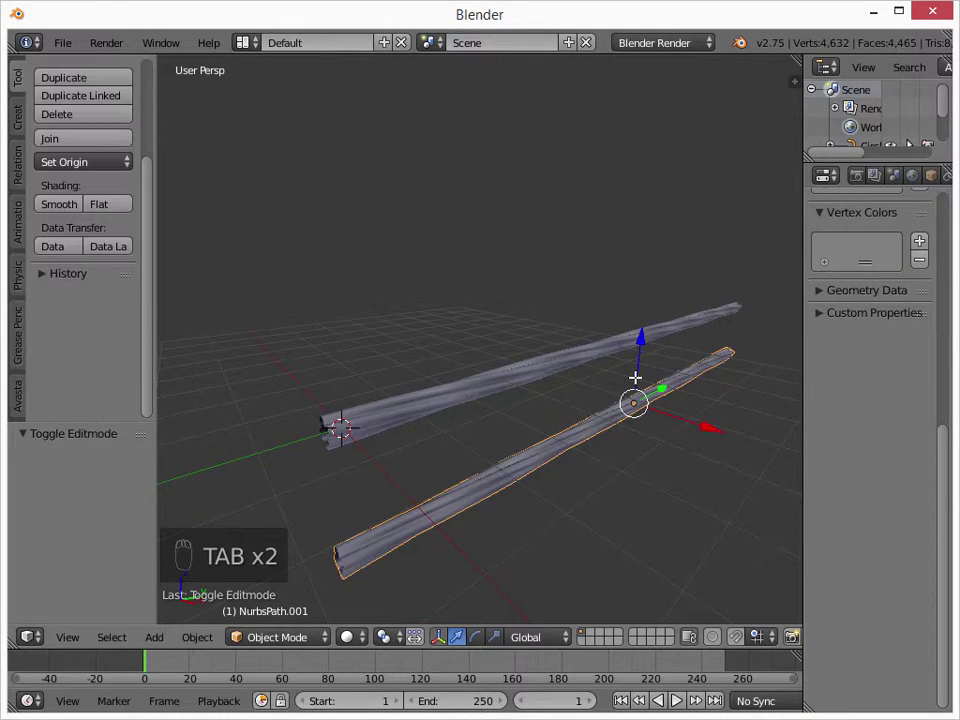
pyautogui.press('Tab')
pyautogui.press('a')
pyautogui.press('a')
pyautogui.press('a')
pyautogui.press('a')
pyautogui.press('Tab')
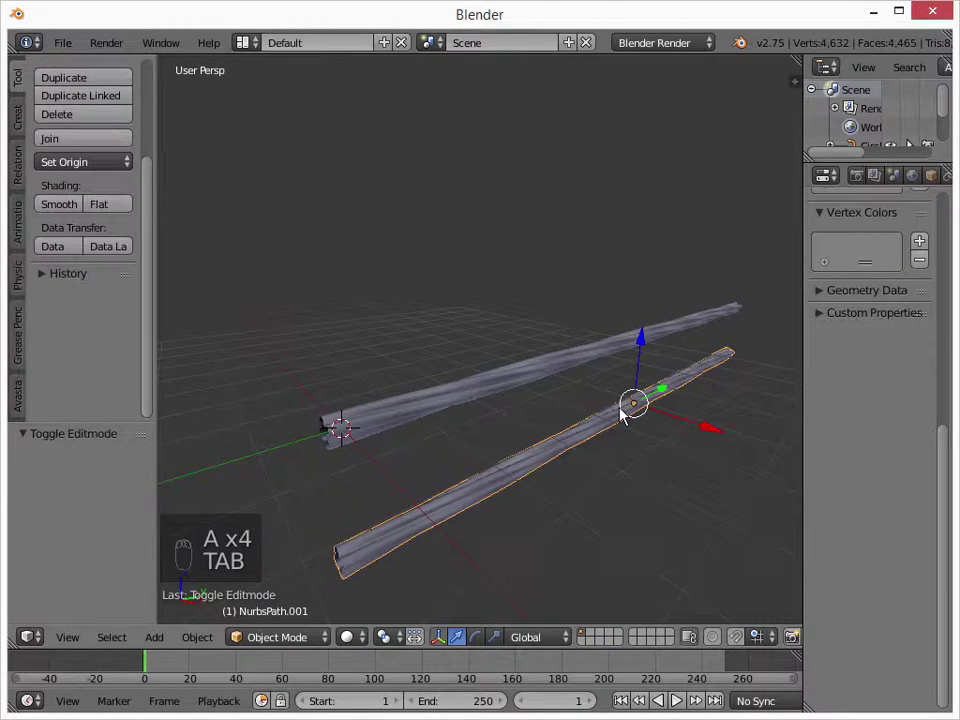
pyautogui.press('Delete')
# Step: Select the twisted curve and drop its Active Spline Resolution U from 24 to 4 in Edit Mode
pyautogui.rightClick(536, 369)
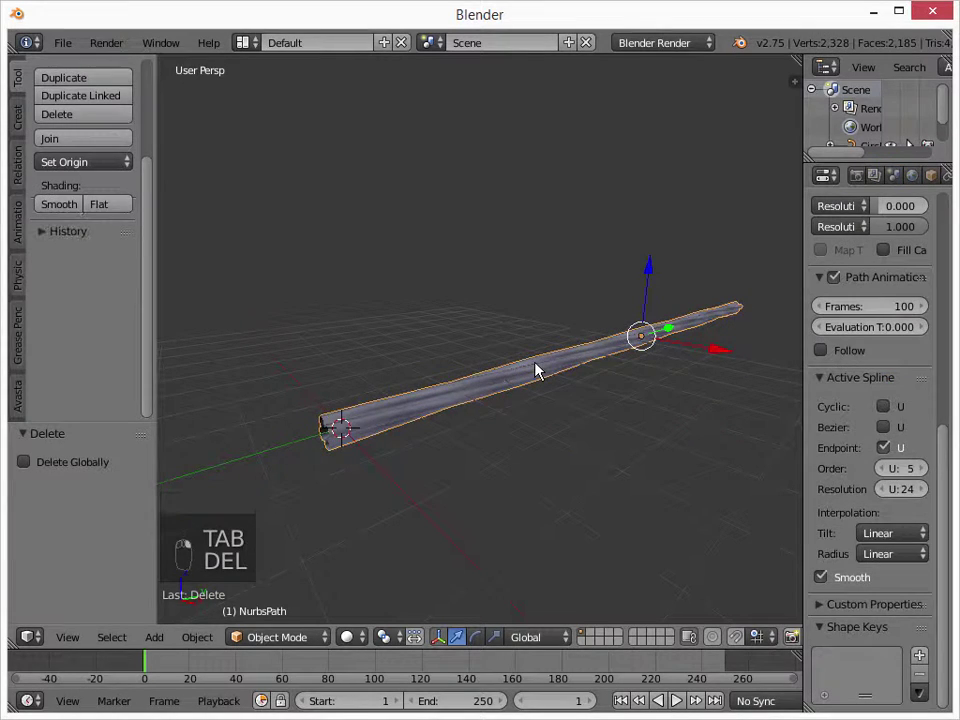
pyautogui.press('Tab')
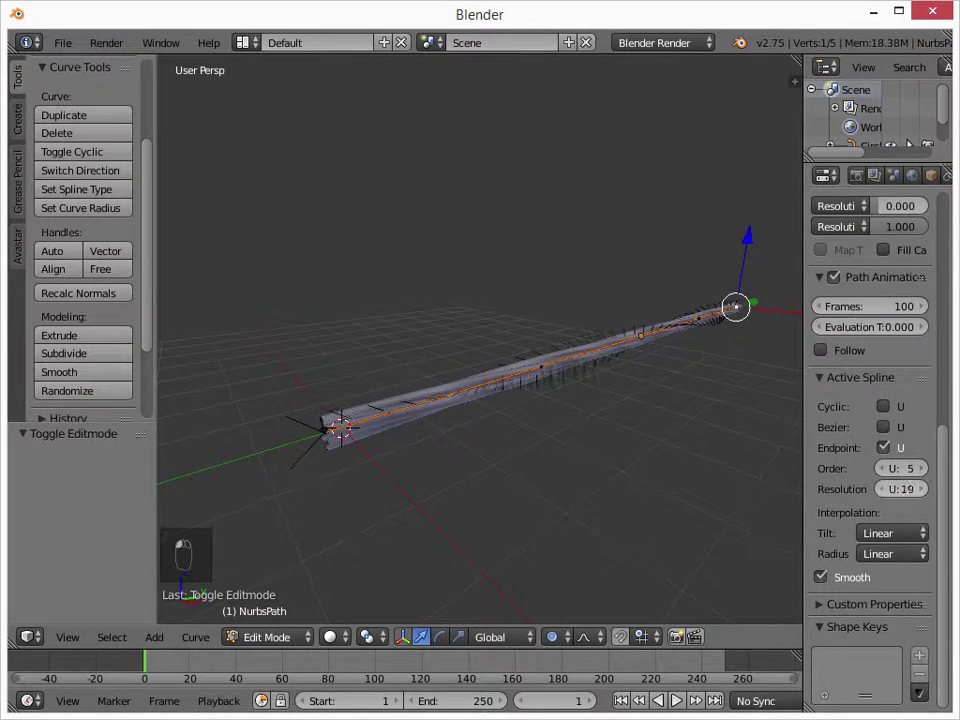
pyautogui.moveTo(883, 490); pyautogui.dragTo(930, 490)
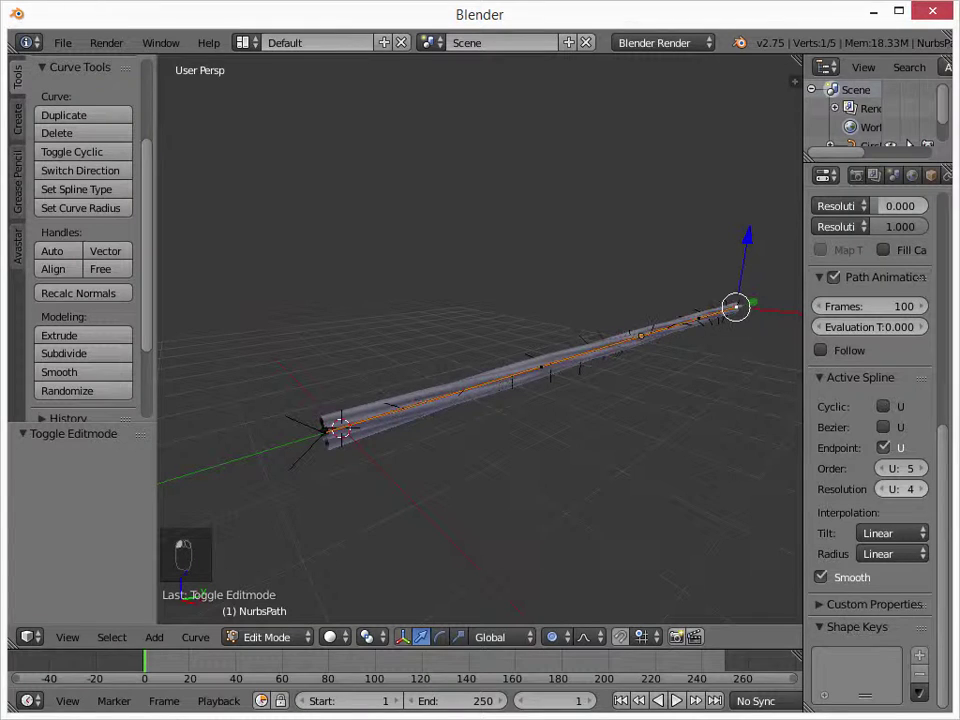
pyautogui.moveTo(581, 487)
pyautogui.mouseDown(button='middle')
pyautogui.moveTo(480, 508)
pyautogui.moveTo(574, 501)
pyautogui.mouseUp(button='middle')
# Step: Duplicate the low-poly rope and move the copy down below the original
pyautogui.press('Tab')
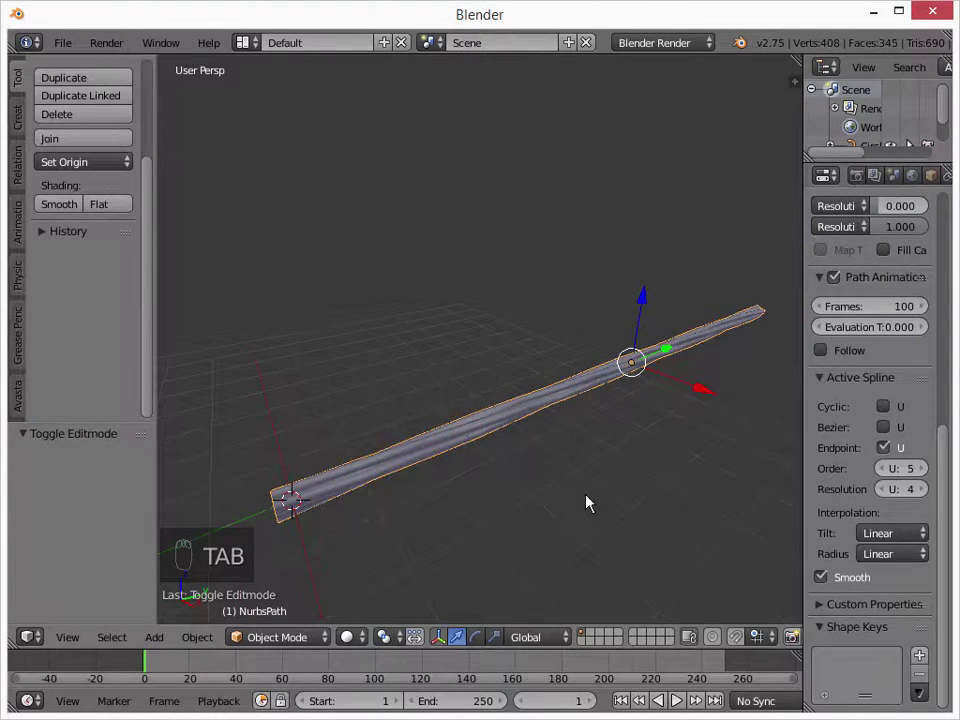
pyautogui.hotkey('shift', 'd')
pyautogui.rightClick(583, 364)
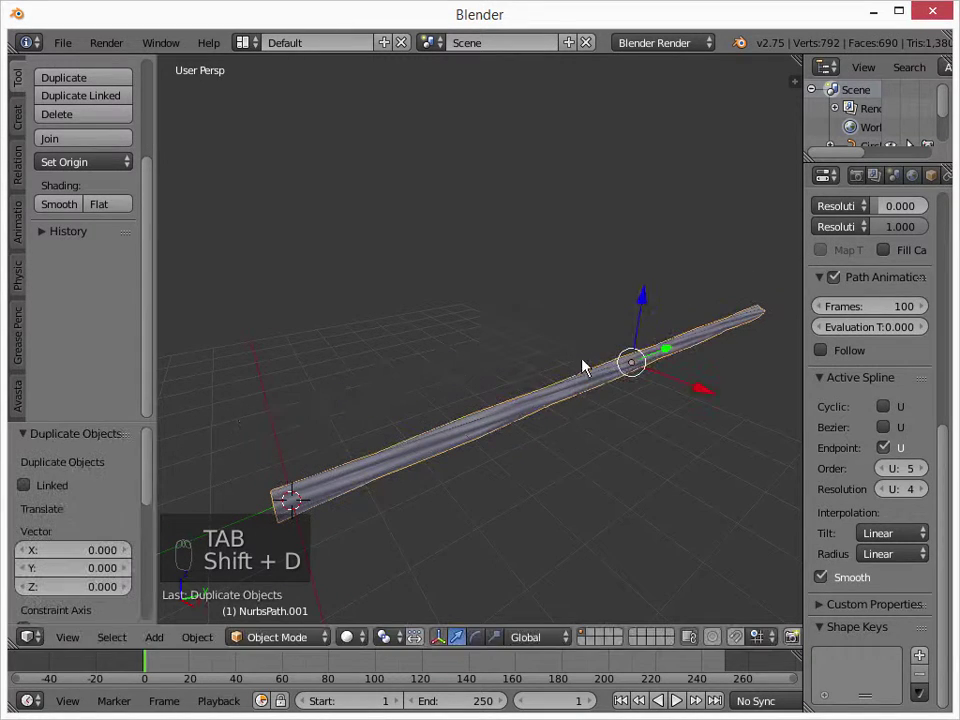
pyautogui.moveTo(644, 300); pyautogui.dragTo(646, 378)
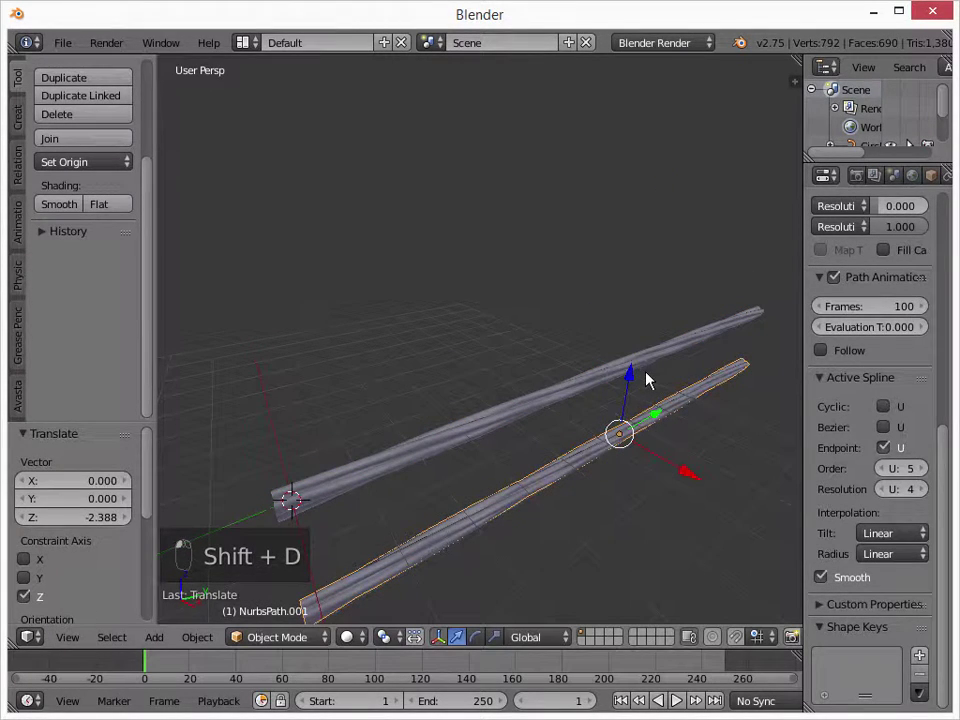
# Step: Convert the copy to a mesh via Alt+C Mesh from Curve and inspect its vertices
pyautogui.hotkey('alt', 'c')
pyautogui.click(640, 372)
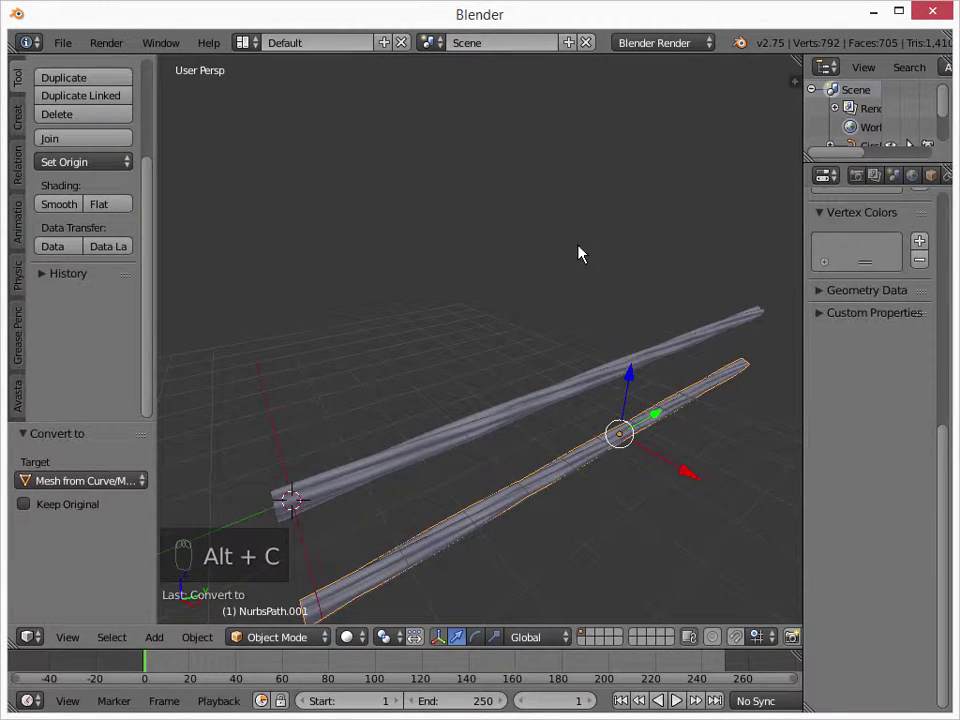
pyautogui.press('Tab')
pyautogui.press('Tab')
pyautogui.scroll(-3, 615, 381)
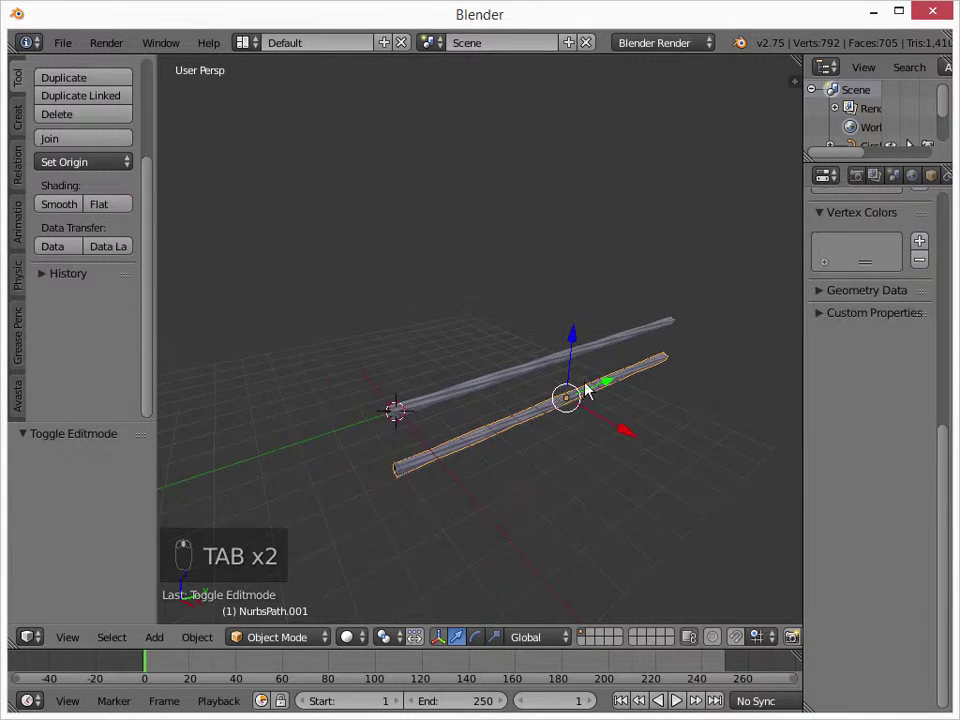
pyautogui.moveTo(587, 391); pyautogui.dragTo(549, 452, button='middle')
pyautogui.press('Tab')
pyautogui.press('a')
pyautogui.press('a')
pyautogui.press('a')
pyautogui.press('a')
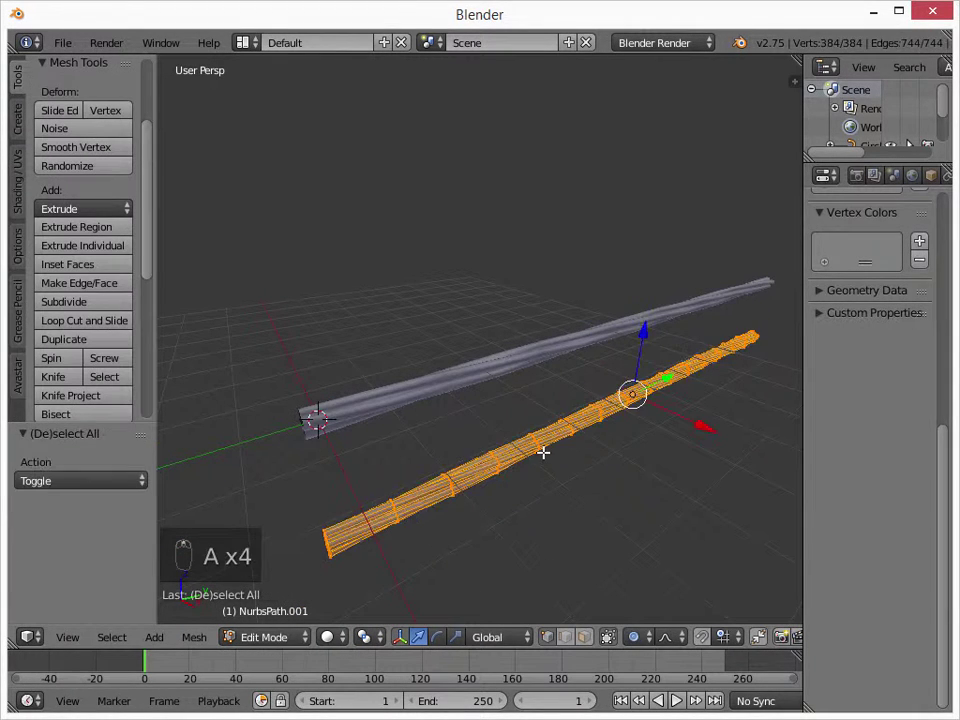
pyautogui.press('a')
pyautogui.press('a')
pyautogui.press('a')
pyautogui.press('a')
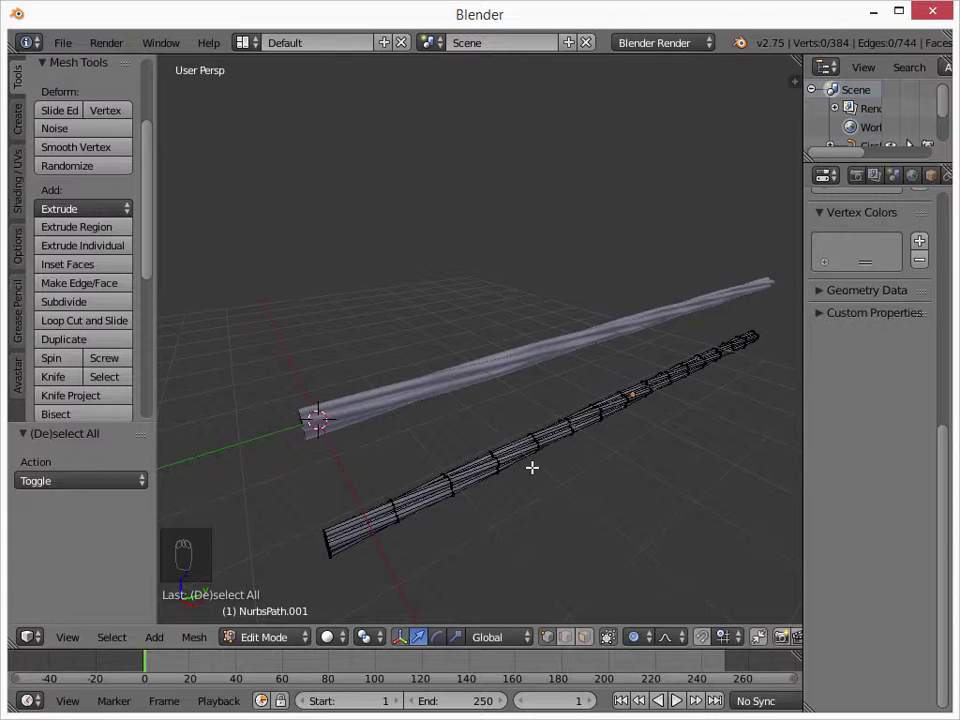
pyautogui.scroll(-3, 606, 494)
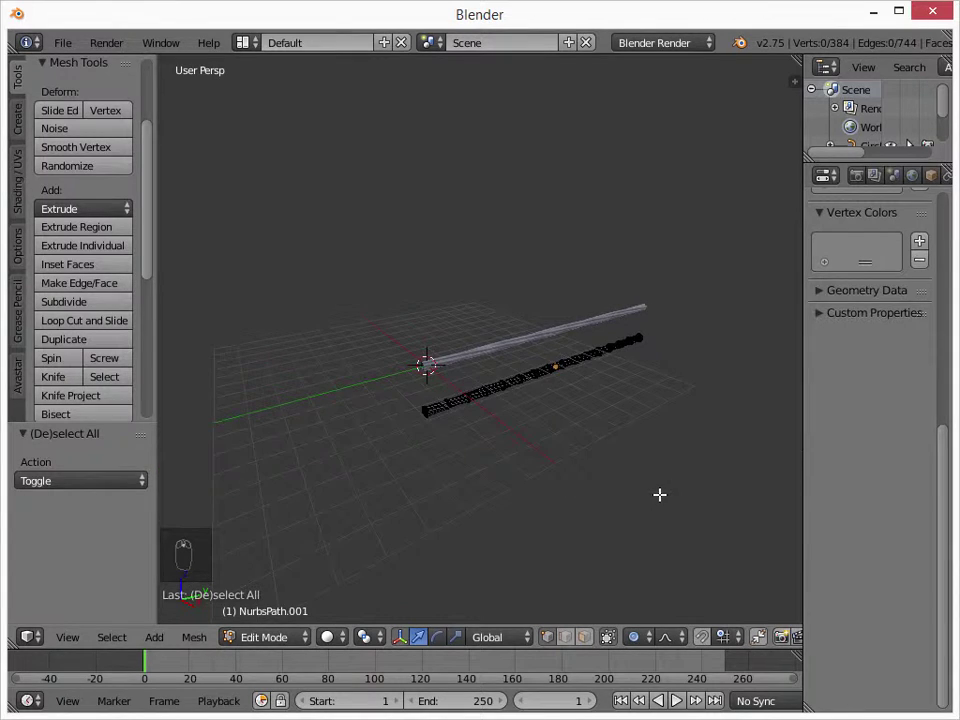
pyautogui.scroll(2, 647, 478)
pyautogui.press('Tab')
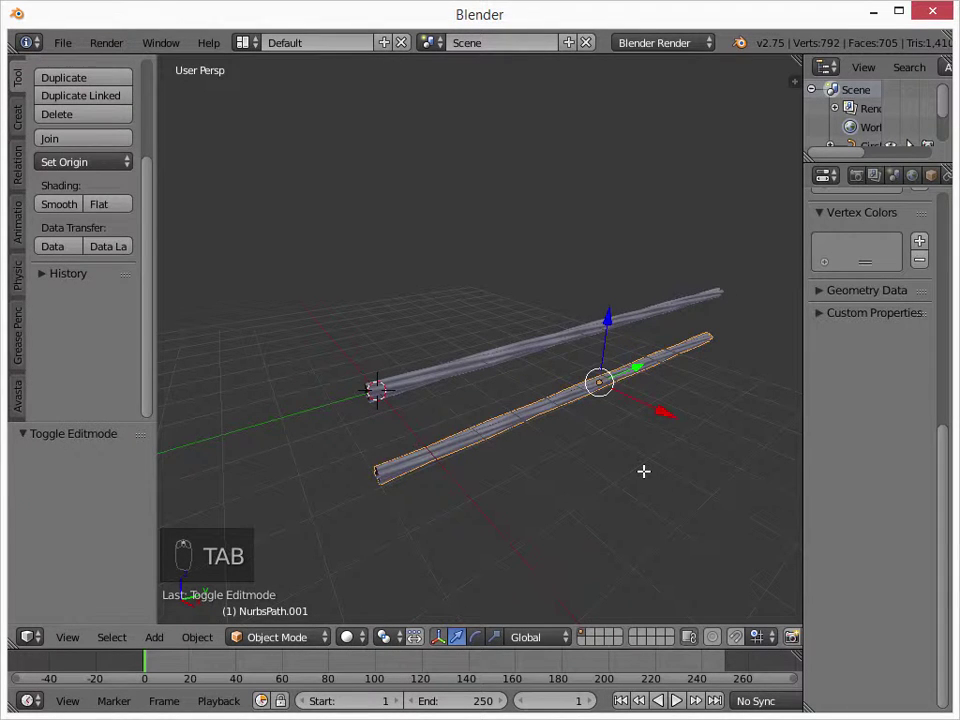
pyautogui.moveTo(643, 471); pyautogui.dragTo(613, 499, button='middle')
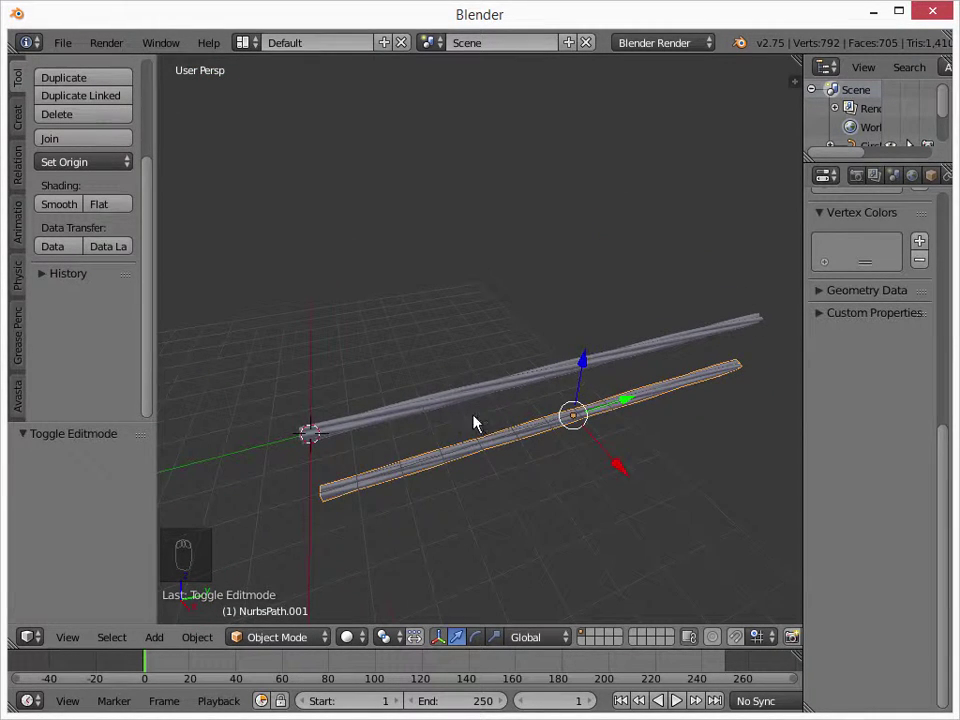
pyautogui.moveTo(476, 422); pyautogui.dragTo(510, 422, button='middle')
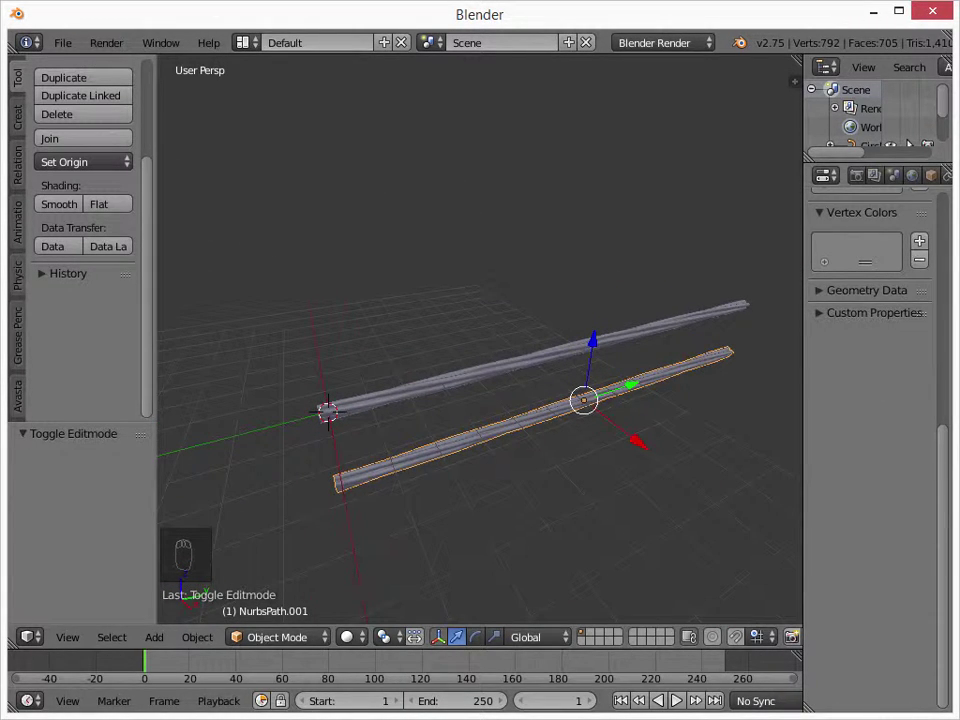